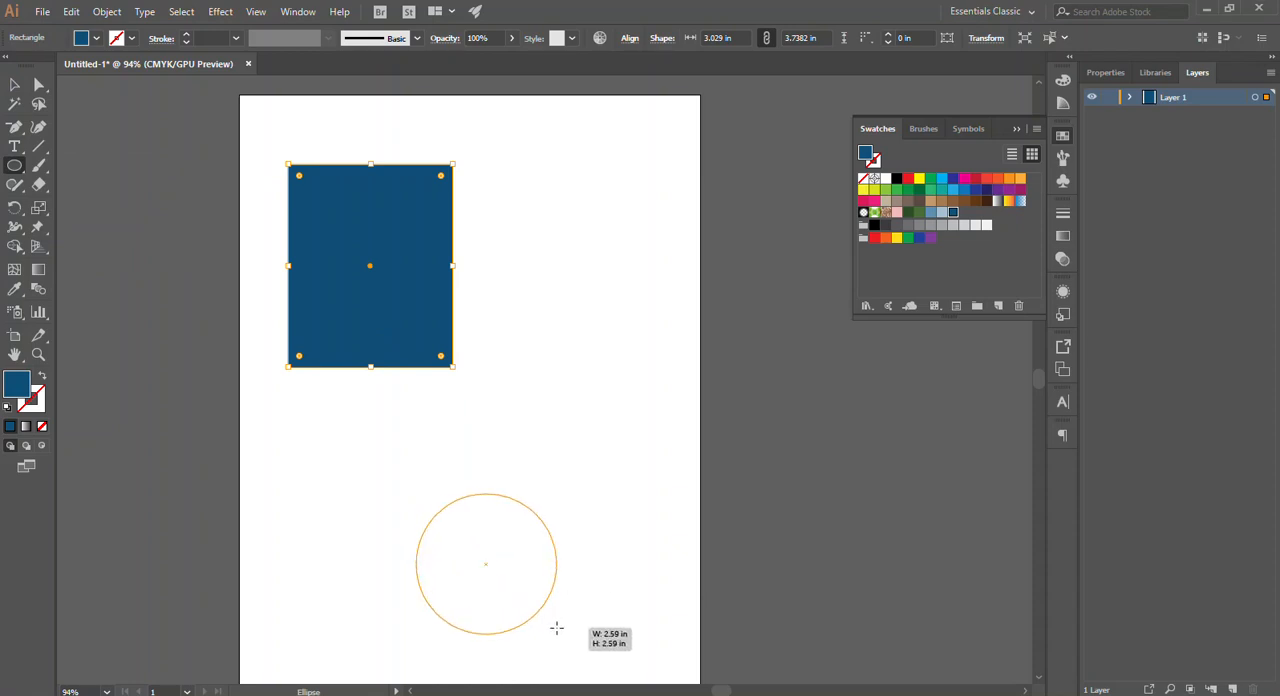
Fill both the circle and the rectangle with the medium blue swatch (#1b75bc)
{"action": "left_click", "coordinate": [964, 190]}
{"action": "key", "text": "v"}
{"action": "left_click", "coordinate": [326, 257]}
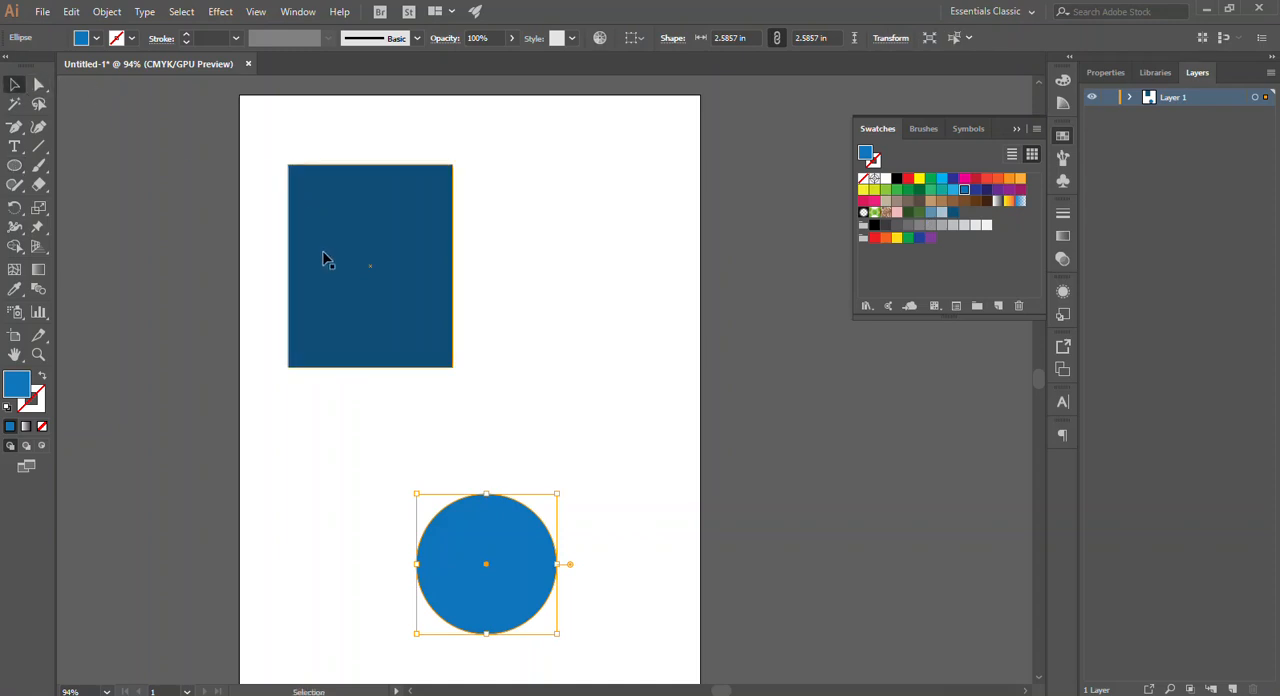
{"action": "left_click", "coordinate": [964, 190]}
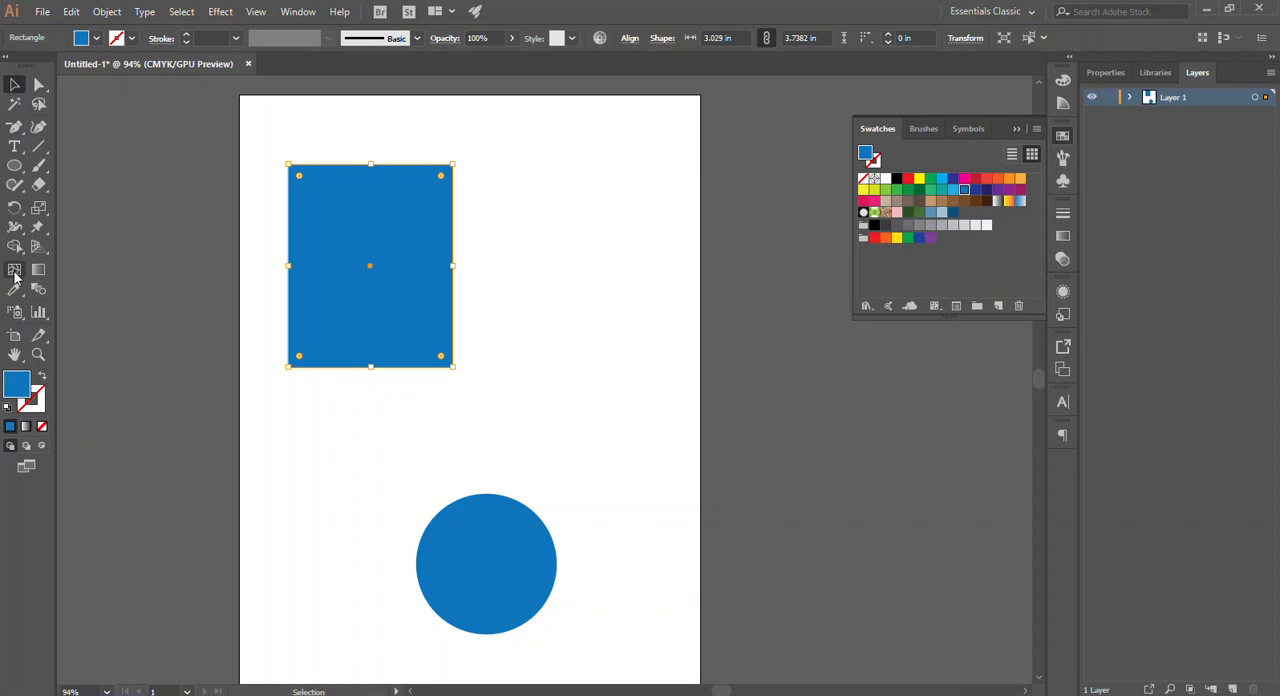
Add one vertical and one horizontal mesh line to the rectangle, crossing near its upper-left corner
{"action": "left_click", "coordinate": [15, 270]}
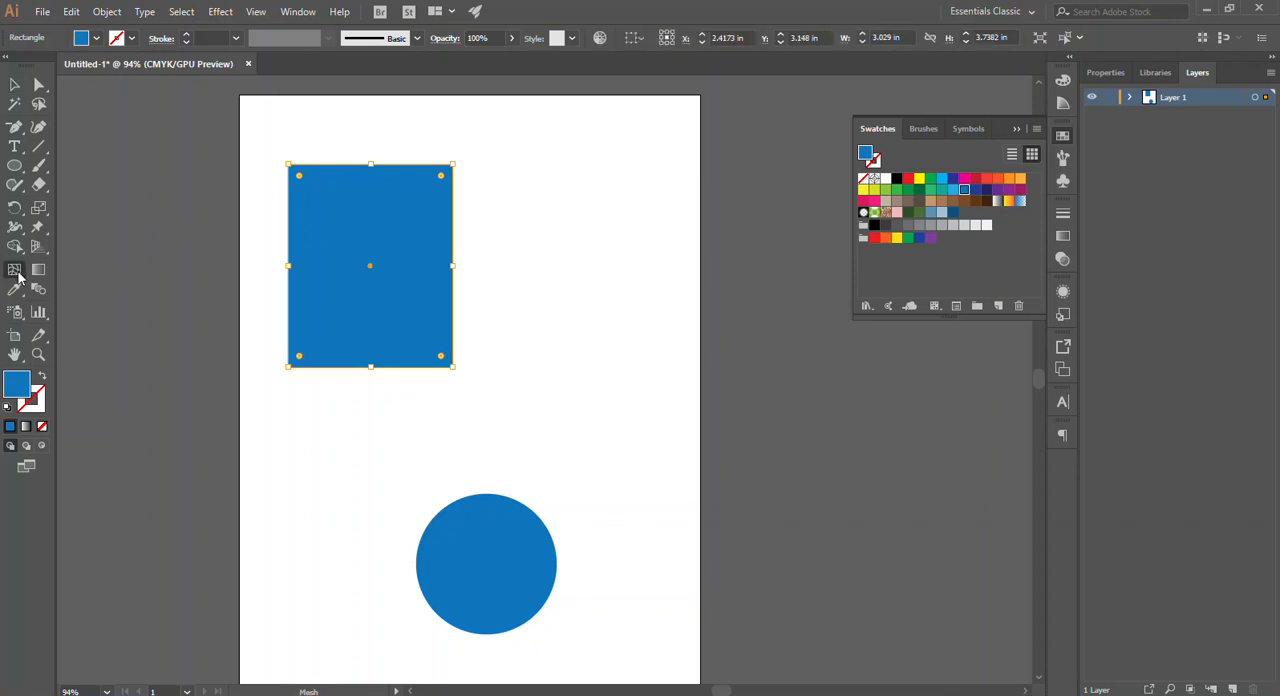
{"action": "left_click", "coordinate": [315, 166]}
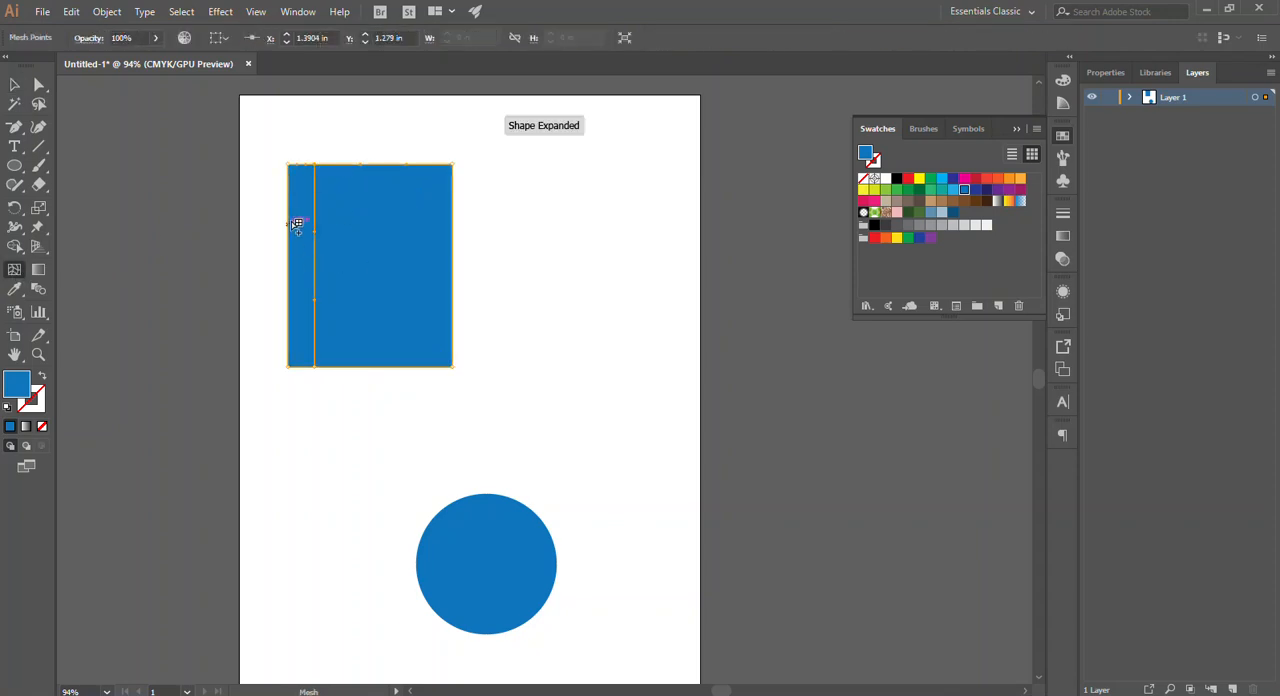
{"action": "left_click", "coordinate": [290, 195]}
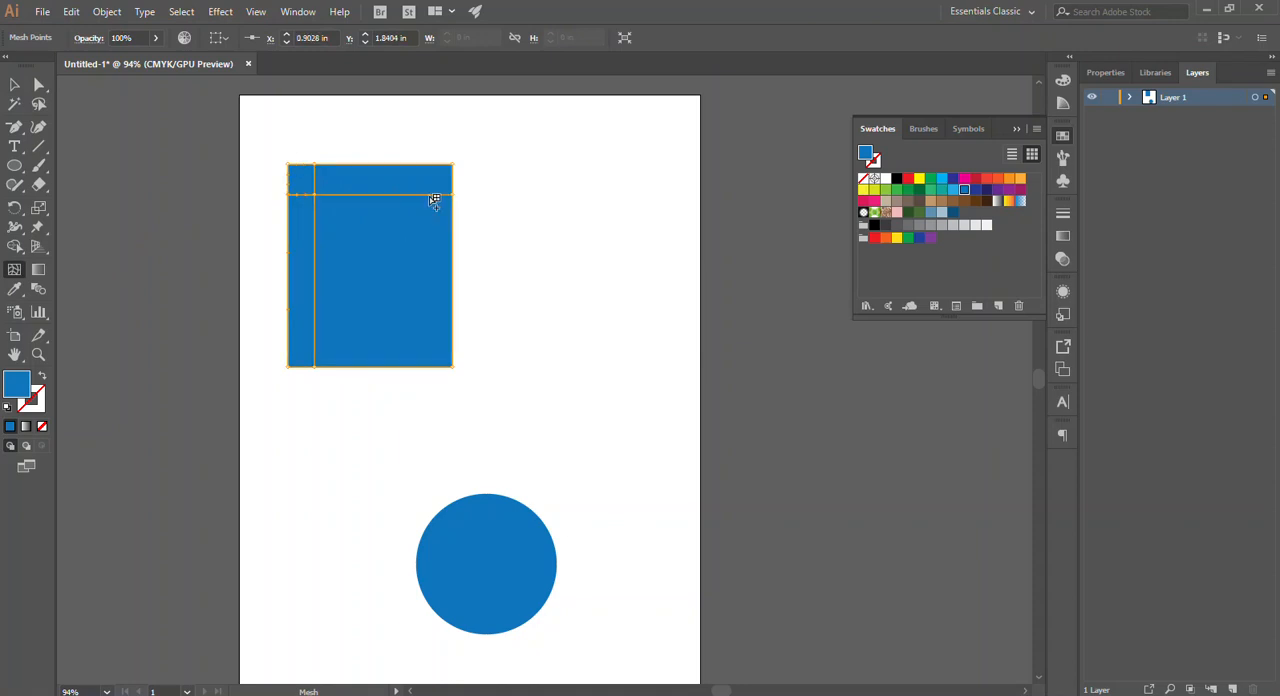
Pull the rectangle's upper-left, lower-right and upper-right corner mesh points and the right-edge mesh point outward
{"action": "left_click", "coordinate": [39, 86]}
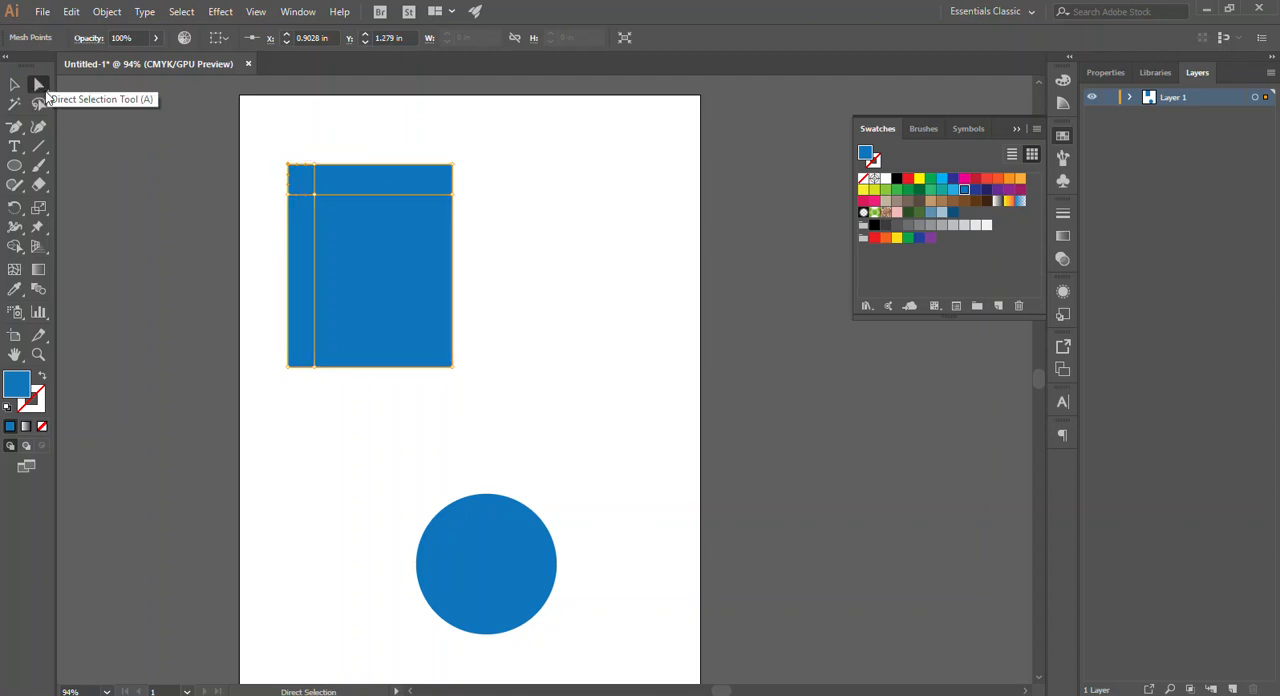
{"action": "left_click_drag", "start_coordinate": [288, 165], "coordinate": [268, 128]}
{"action": "left_click_drag", "start_coordinate": [452, 367], "coordinate": [487, 398]}
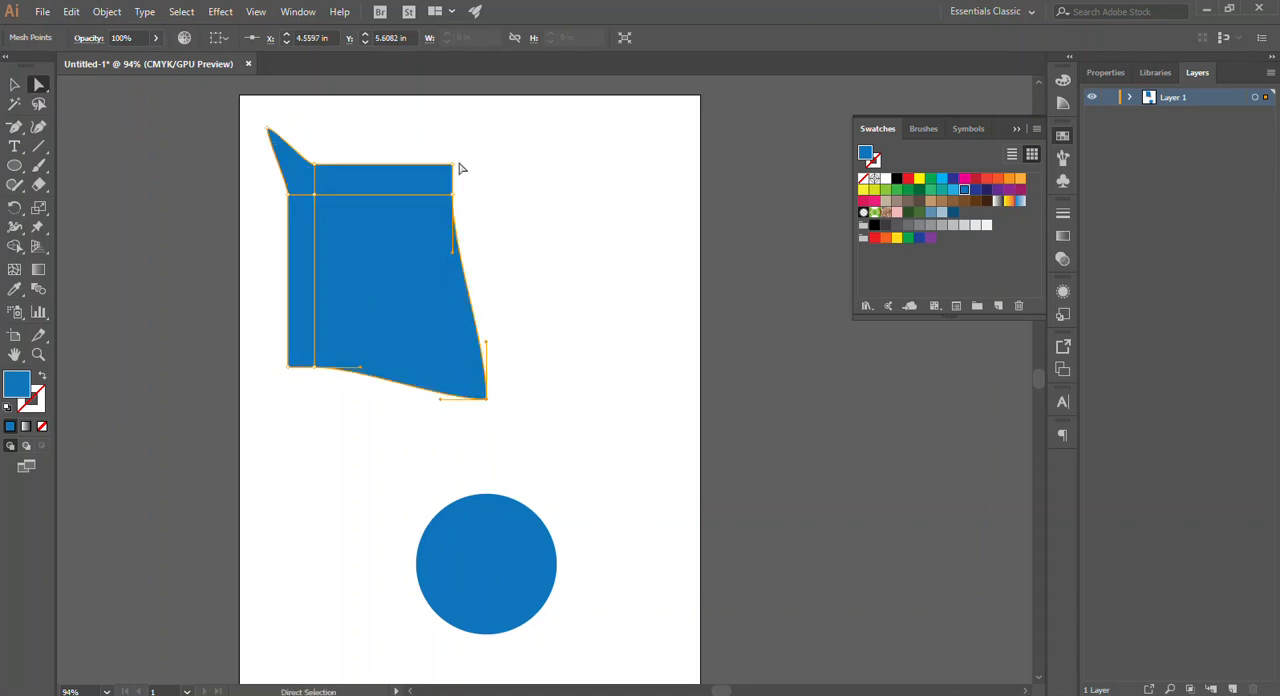
{"action": "left_click_drag", "start_coordinate": [453, 165], "coordinate": [458, 152]}
{"action": "left_click_drag", "start_coordinate": [452, 198], "coordinate": [520, 225]}
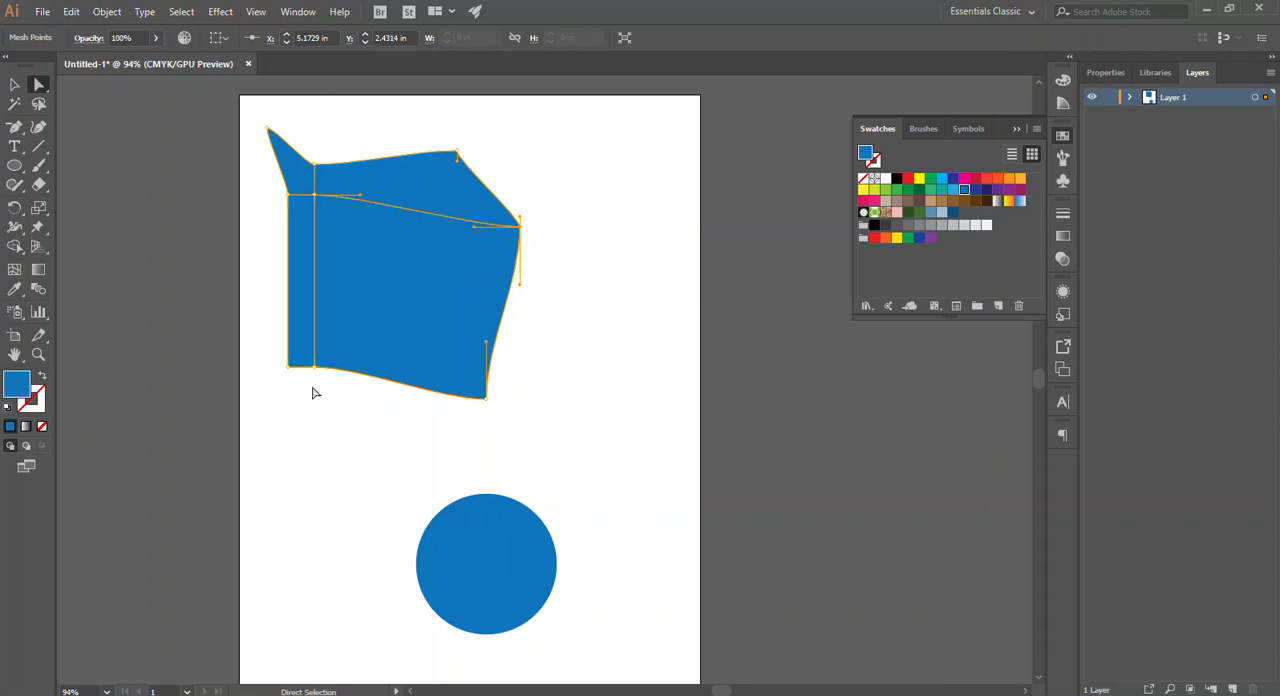
Reposition the mesh points along the left, top and bottom edges and move the lower-right corner further out
{"action": "left_click_drag", "start_coordinate": [289, 369], "coordinate": [283, 374]}
{"action": "left_click_drag", "start_coordinate": [288, 196], "coordinate": [268, 201]}
{"action": "left_click_drag", "start_coordinate": [317, 166], "coordinate": [336, 130]}
{"action": "left_click_drag", "start_coordinate": [314, 371], "coordinate": [320, 387]}
{"action": "left_click_drag", "start_coordinate": [484, 401], "coordinate": [532, 423]}
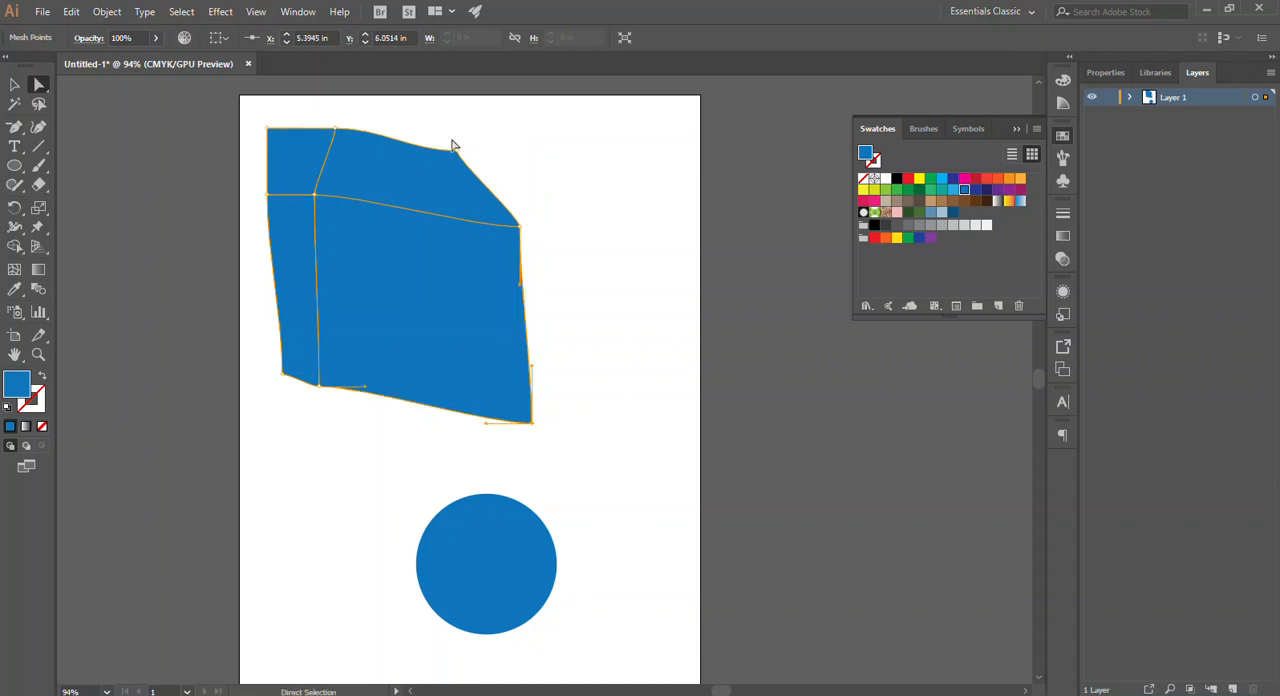
Adjust the direction handles of the upper-right, right-edge and bottom-edge mesh points to smooth the shape's outline
{"action": "left_click_drag", "start_coordinate": [458, 152], "coordinate": [408, 141]}
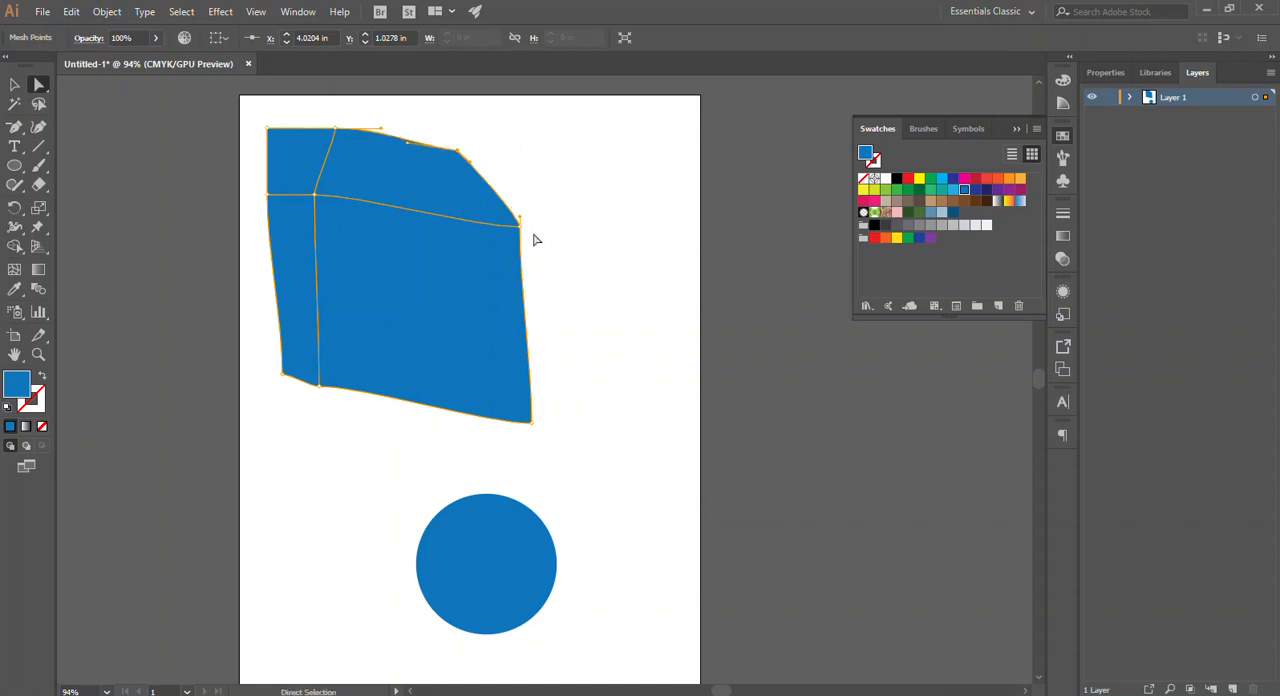
{"action": "left_click", "coordinate": [519, 228]}
{"action": "left_click_drag", "start_coordinate": [523, 289], "coordinate": [531, 289]}
{"action": "left_click", "coordinate": [318, 386]}
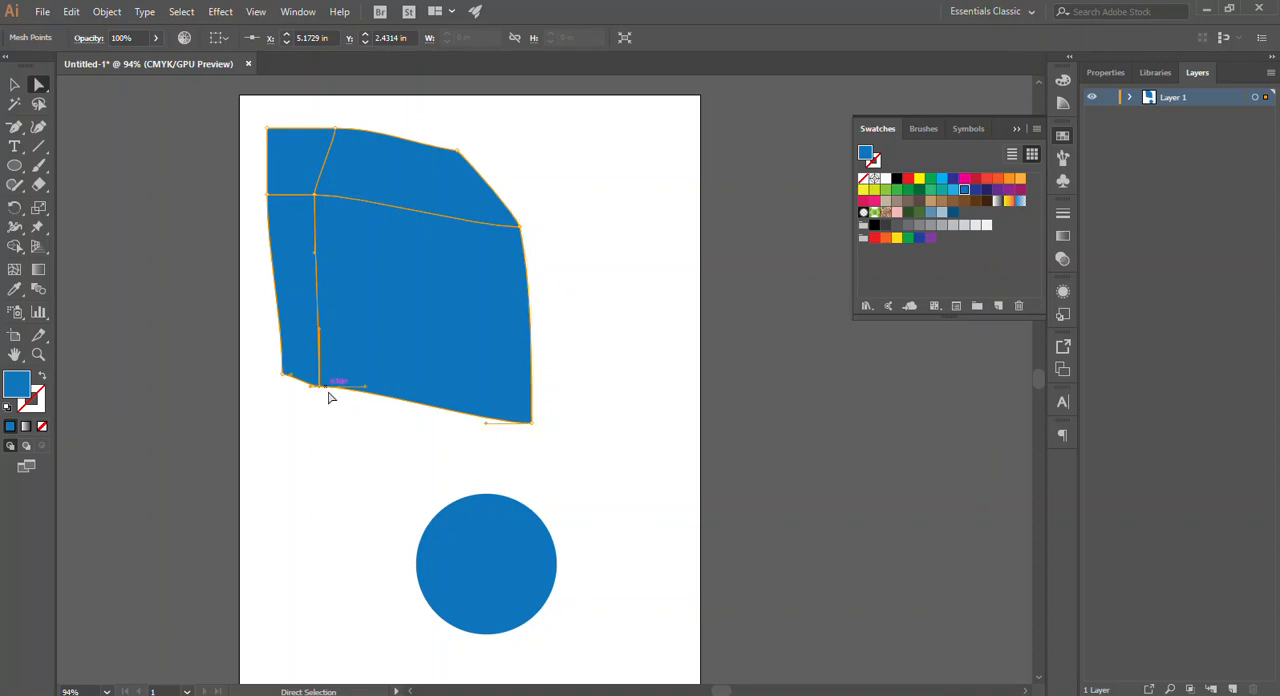
{"action": "left_click_drag", "start_coordinate": [369, 389], "coordinate": [369, 399]}
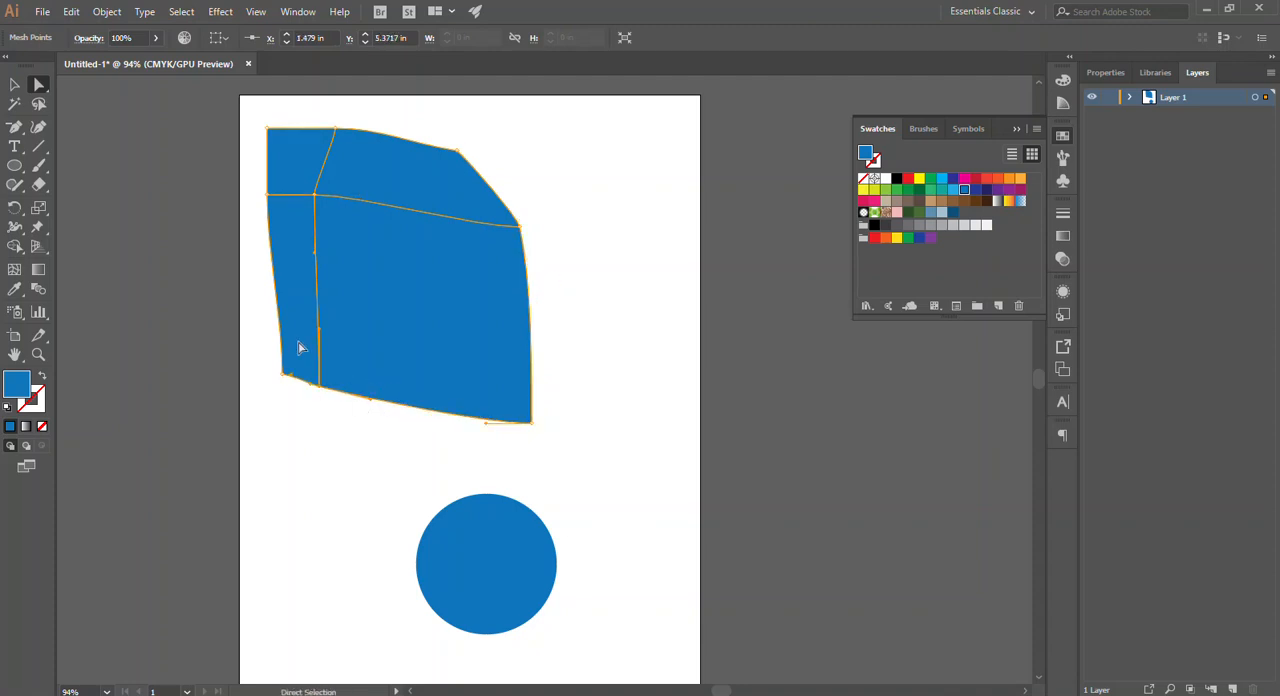
Bow the mesh shape's left edge outward and smooth its top edge by adjusting the mesh point handles
{"action": "left_click", "coordinate": [283, 377]}
{"action": "left_click_drag", "start_coordinate": [289, 326], "coordinate": [263, 316]}
{"action": "left_click", "coordinate": [268, 195]}
{"action": "left_click_drag", "start_coordinate": [268, 258], "coordinate": [261, 258]}
{"action": "left_click", "coordinate": [335, 129]}
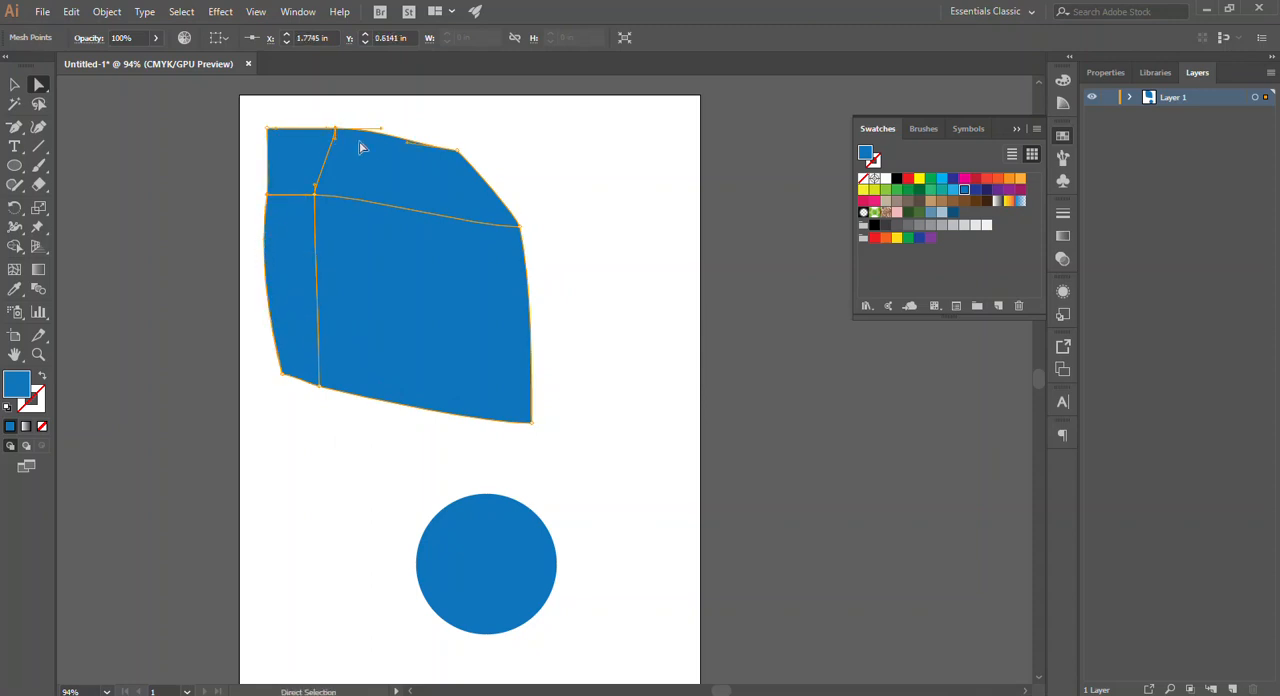
{"action": "left_click", "coordinate": [405, 140]}
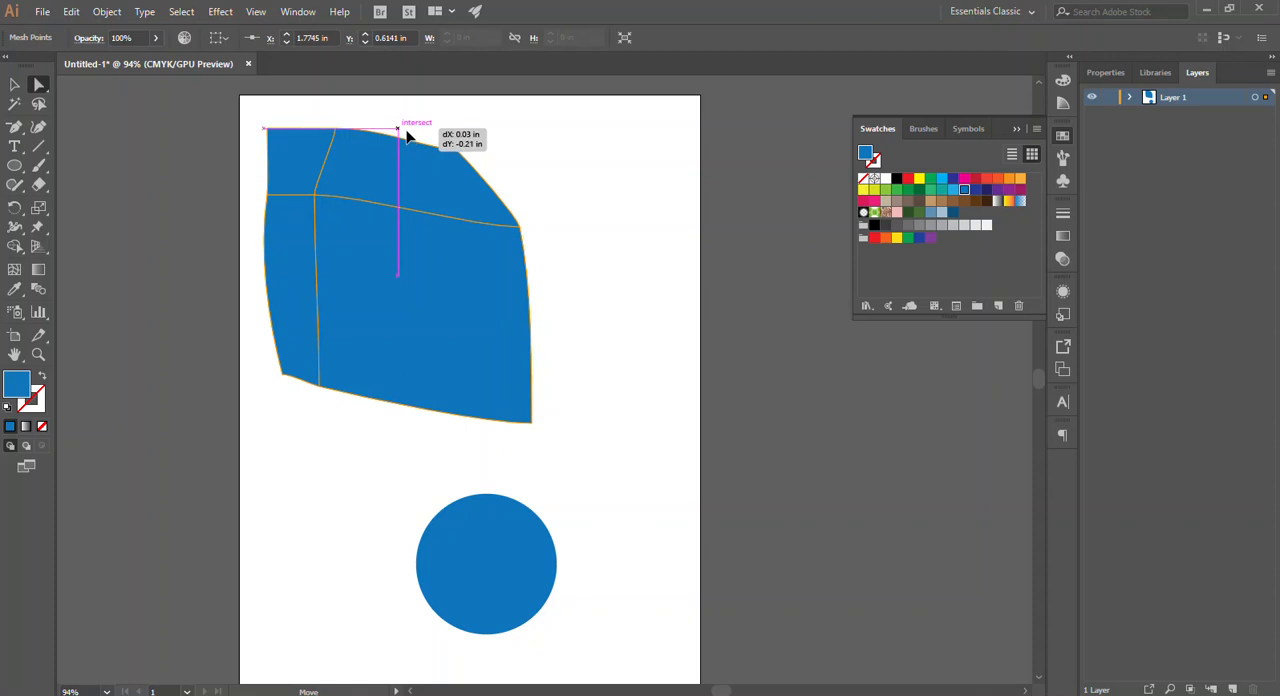
{"action": "left_click", "coordinate": [459, 151]}
{"action": "left_click_drag", "start_coordinate": [409, 141], "coordinate": [410, 141]}
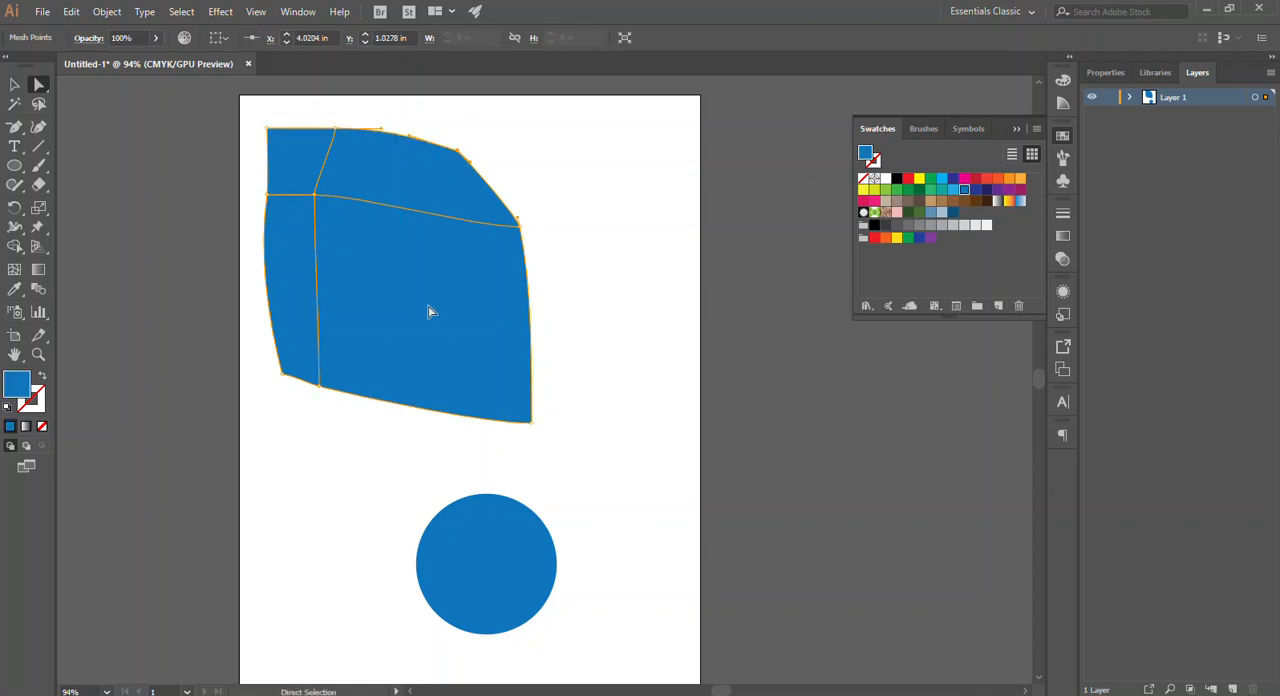
Add four more vertical and four more horizontal mesh lines across the blue shape to make a denser grid
{"action": "left_click", "coordinate": [9, 270]}
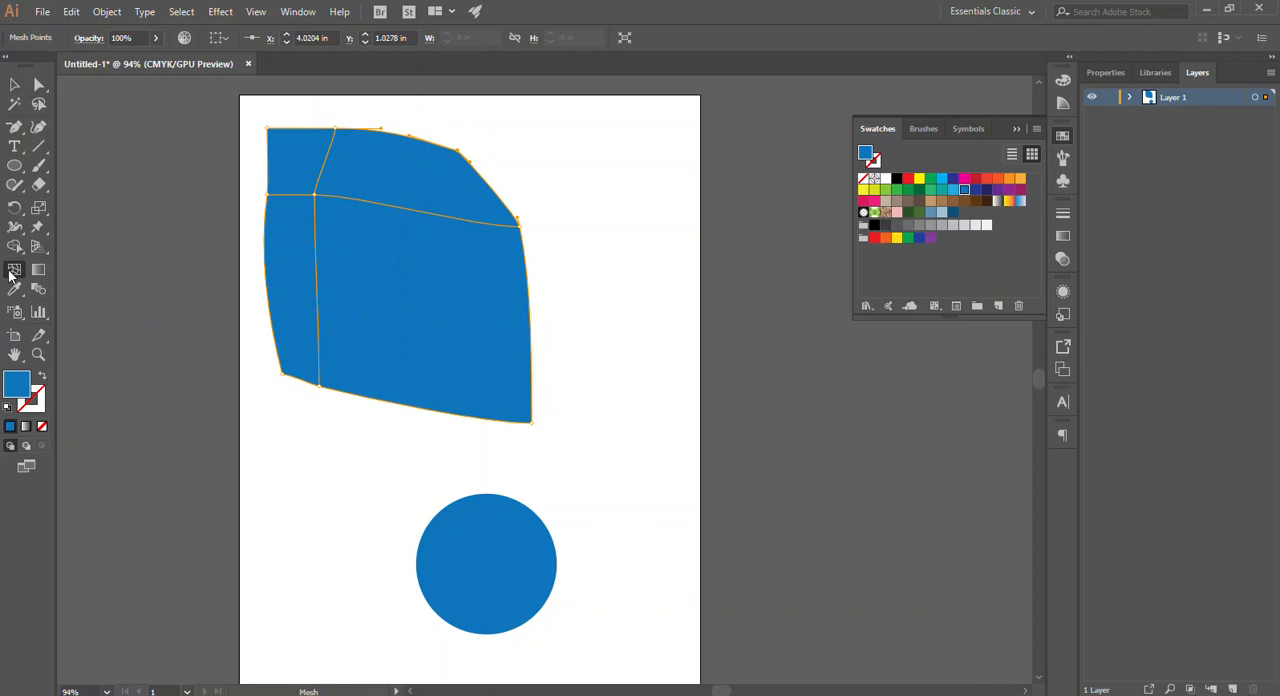
{"action": "left_click", "coordinate": [418, 139]}
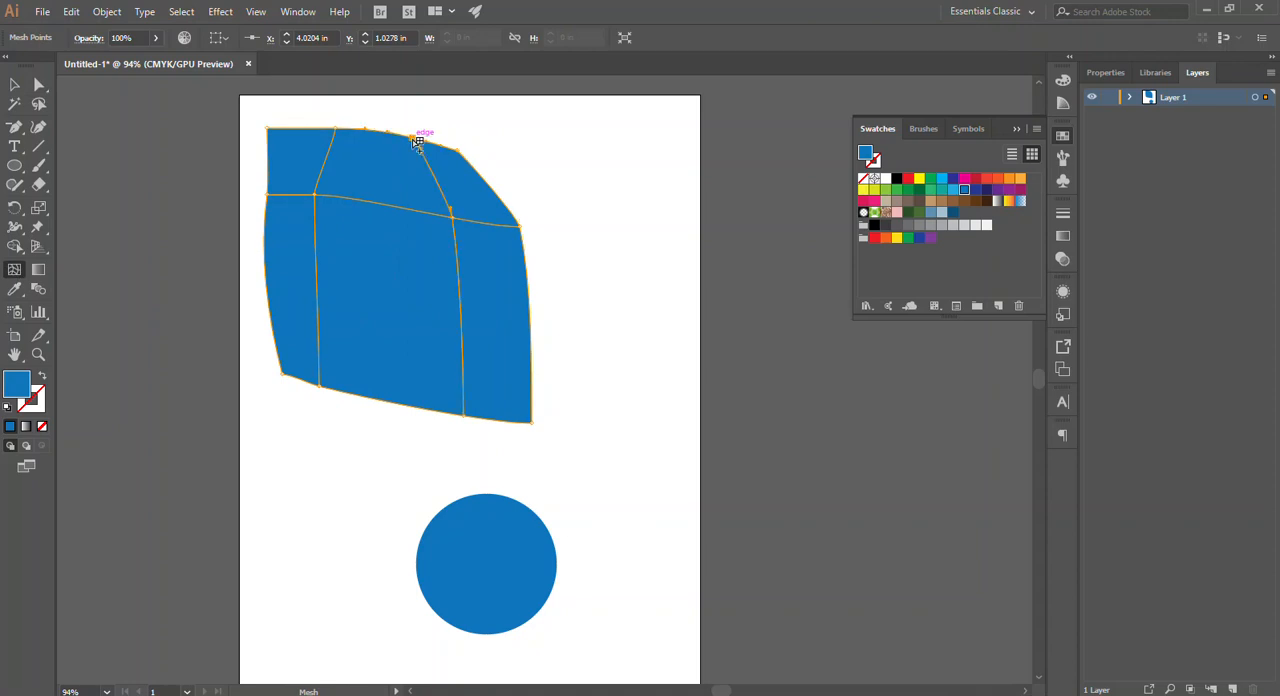
{"action": "left_click", "coordinate": [272, 305]}
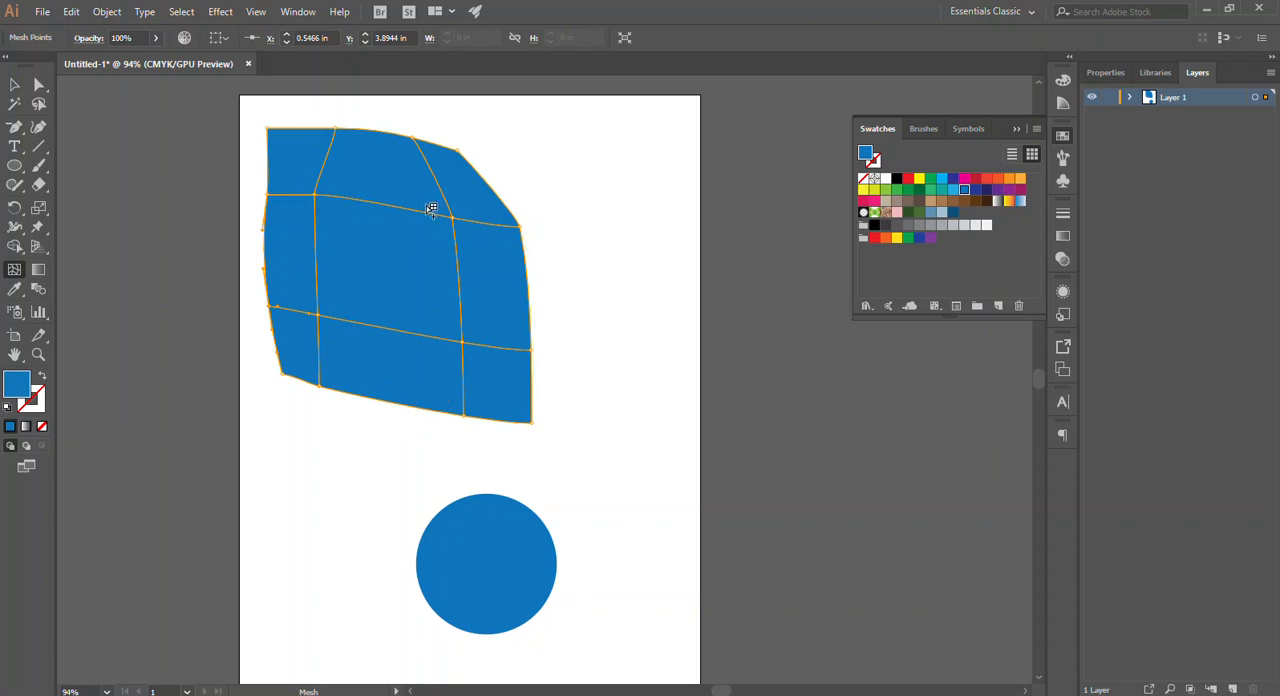
{"action": "left_click", "coordinate": [455, 149]}
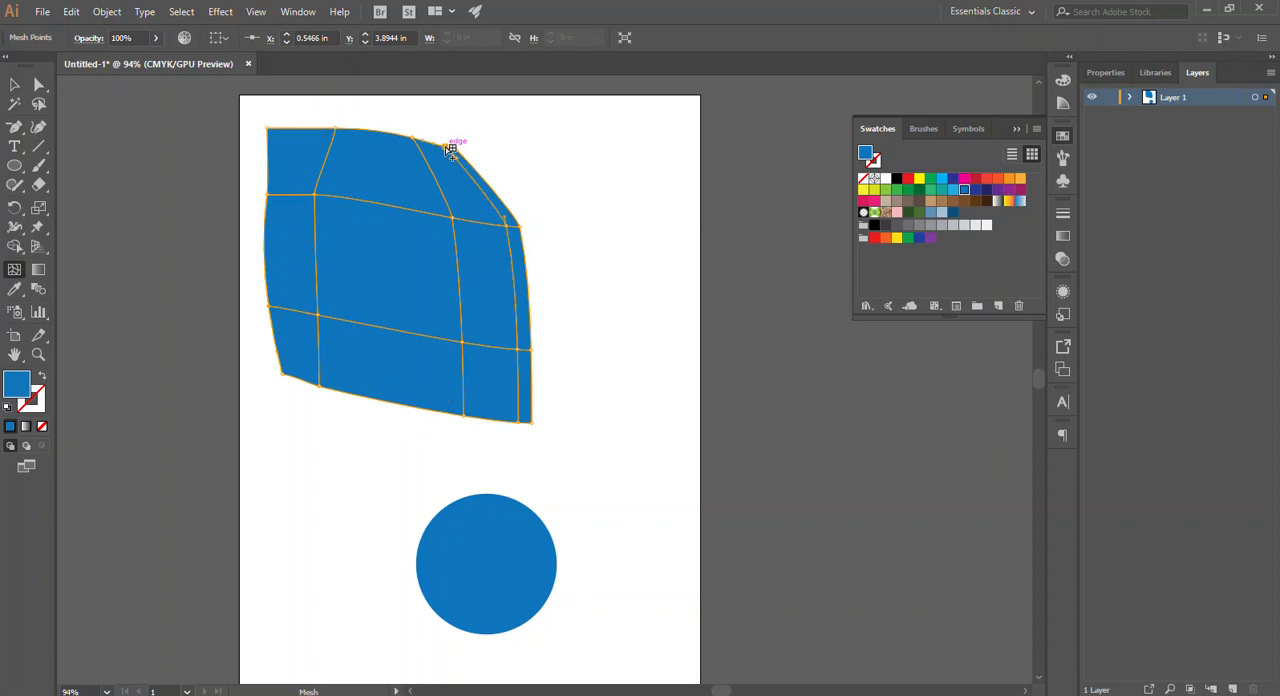
{"action": "left_click", "coordinate": [294, 128]}
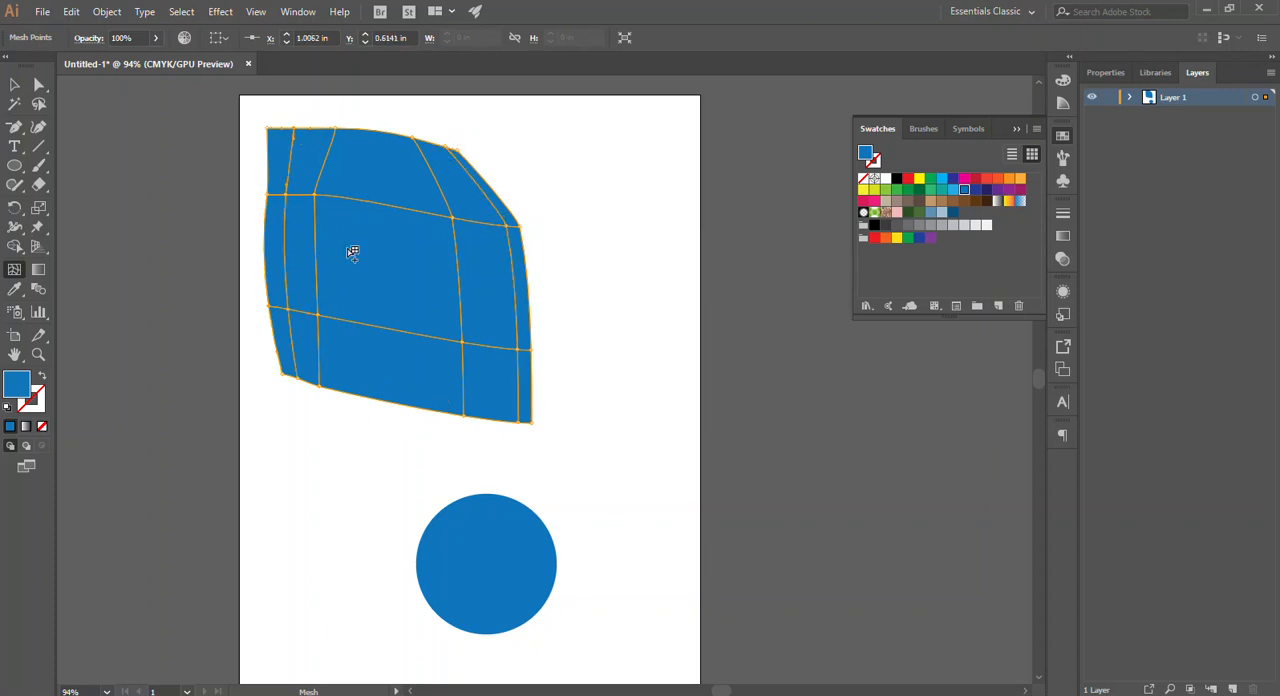
{"action": "left_click", "coordinate": [268, 158]}
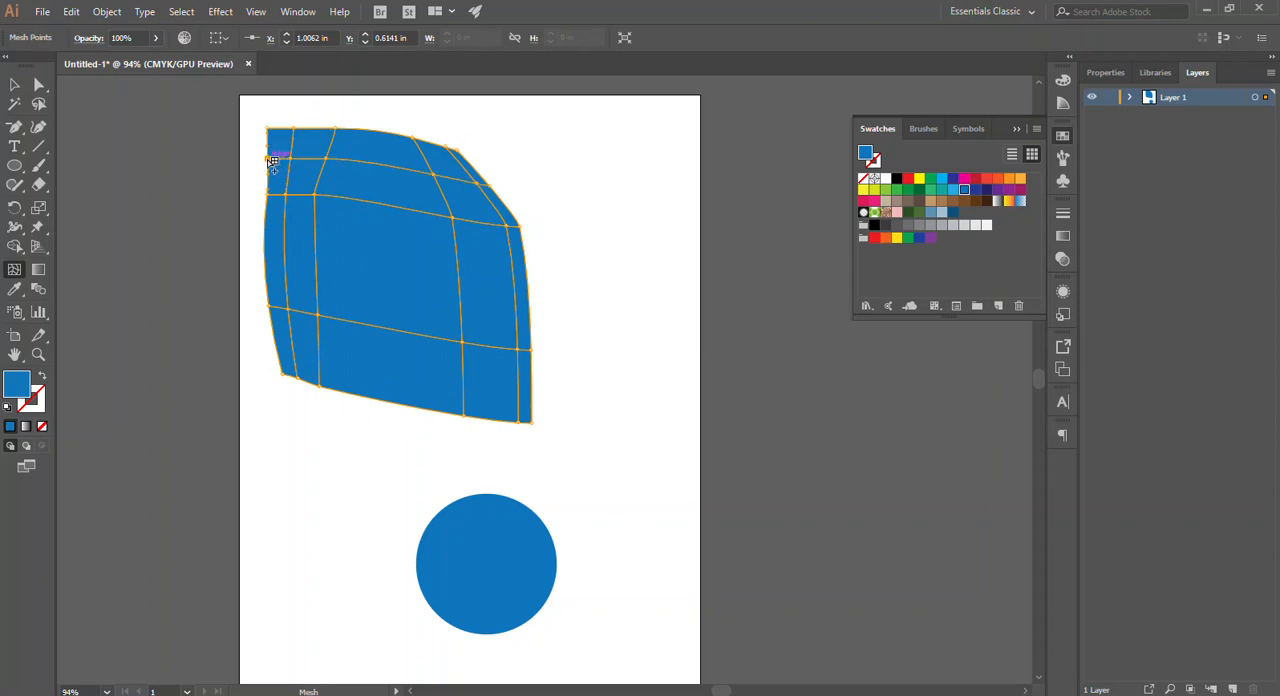
{"action": "left_click", "coordinate": [281, 350]}
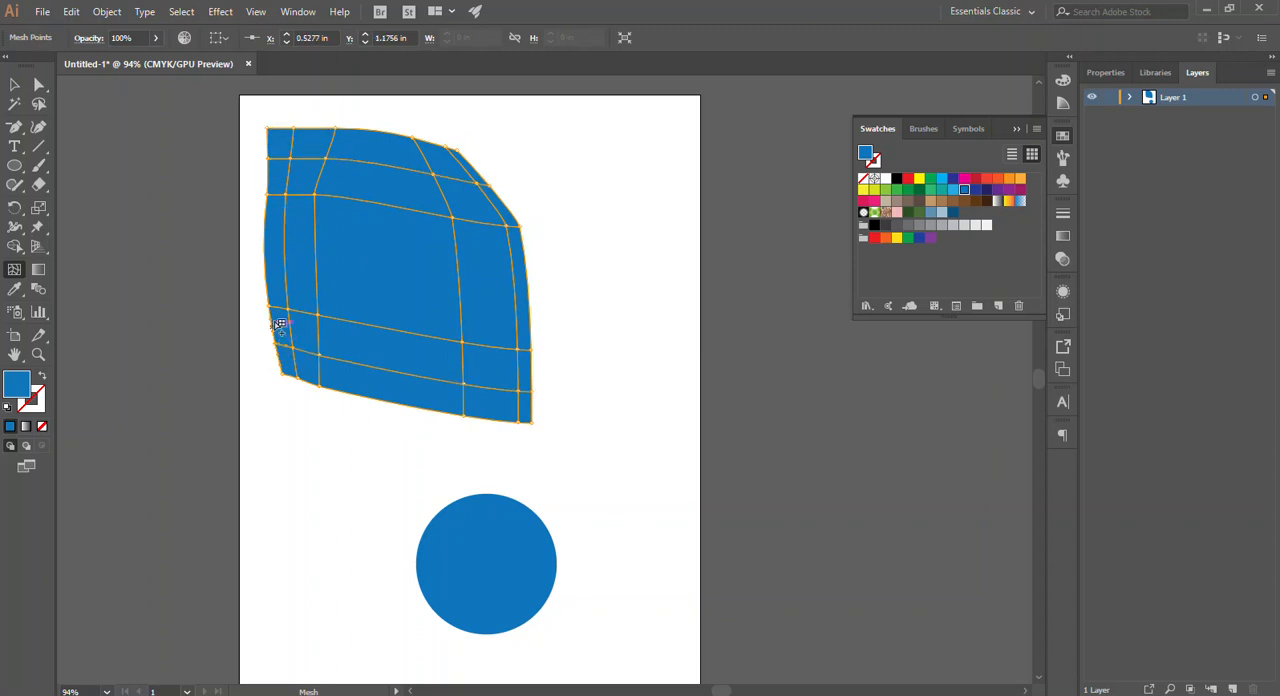
{"action": "left_click", "coordinate": [267, 245]}
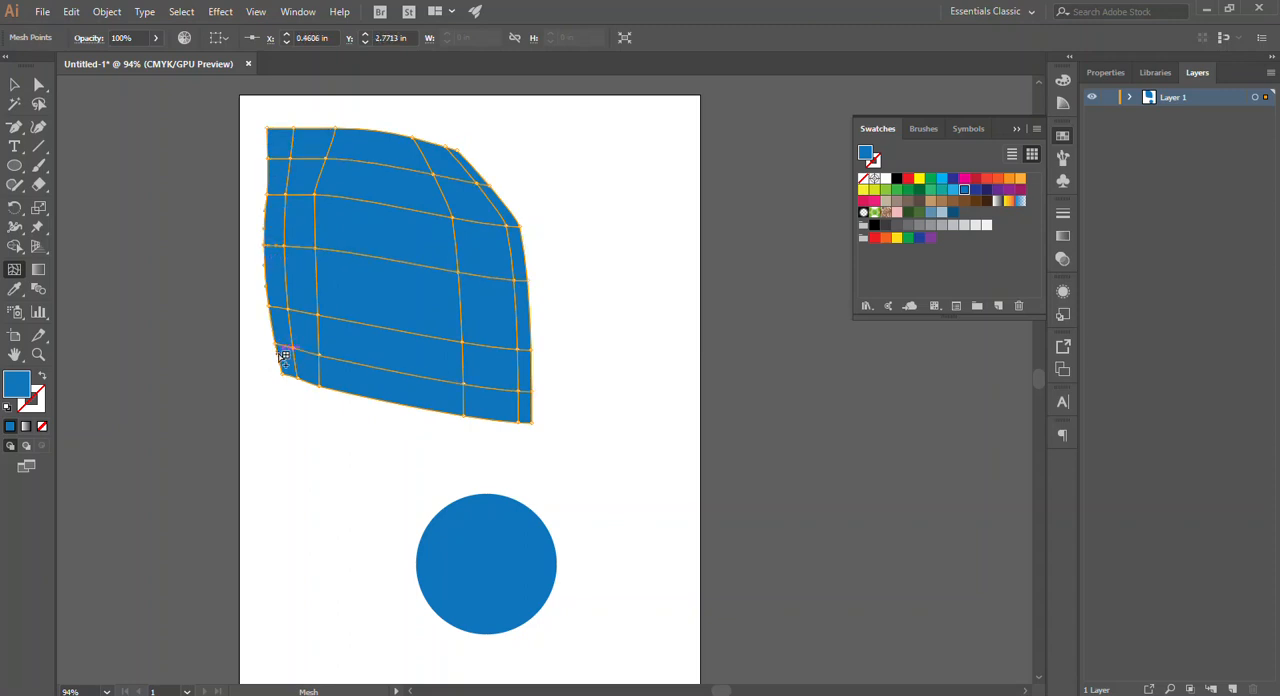
{"action": "left_click", "coordinate": [376, 131]}
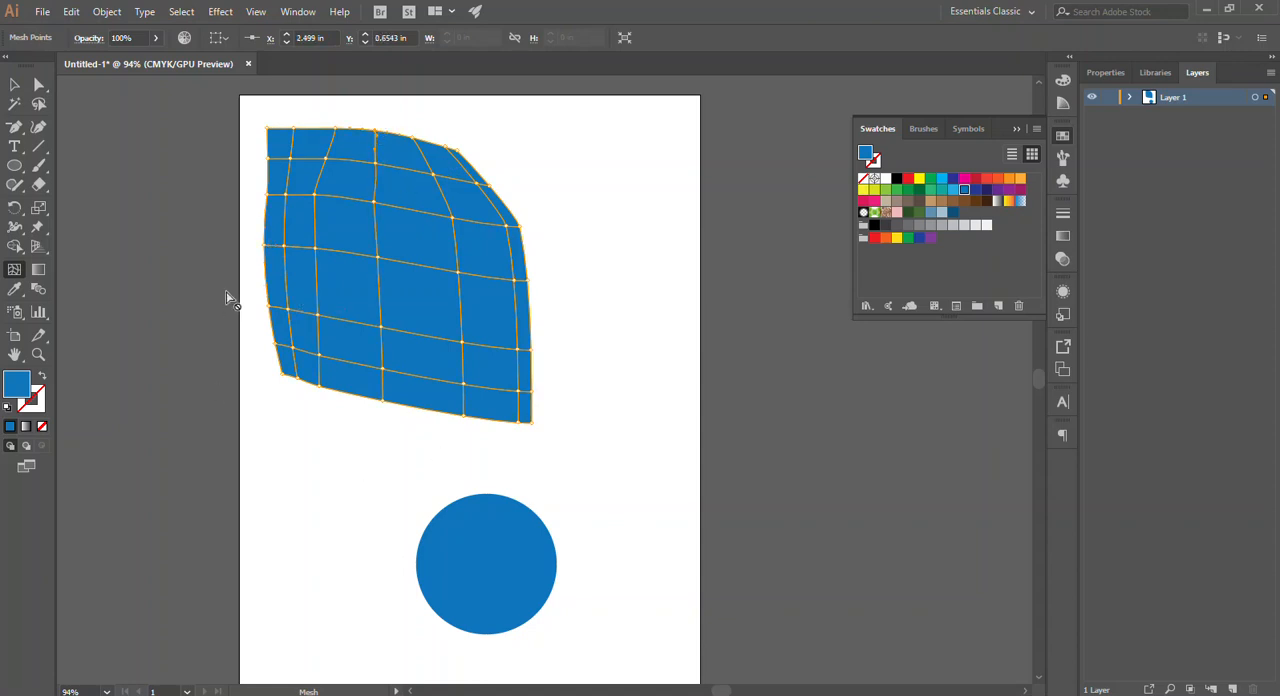
Select the mesh points in the shape's upper-left corner and set their fill to light blue #97c7e8
{"action": "left_click", "coordinate": [39, 85]}
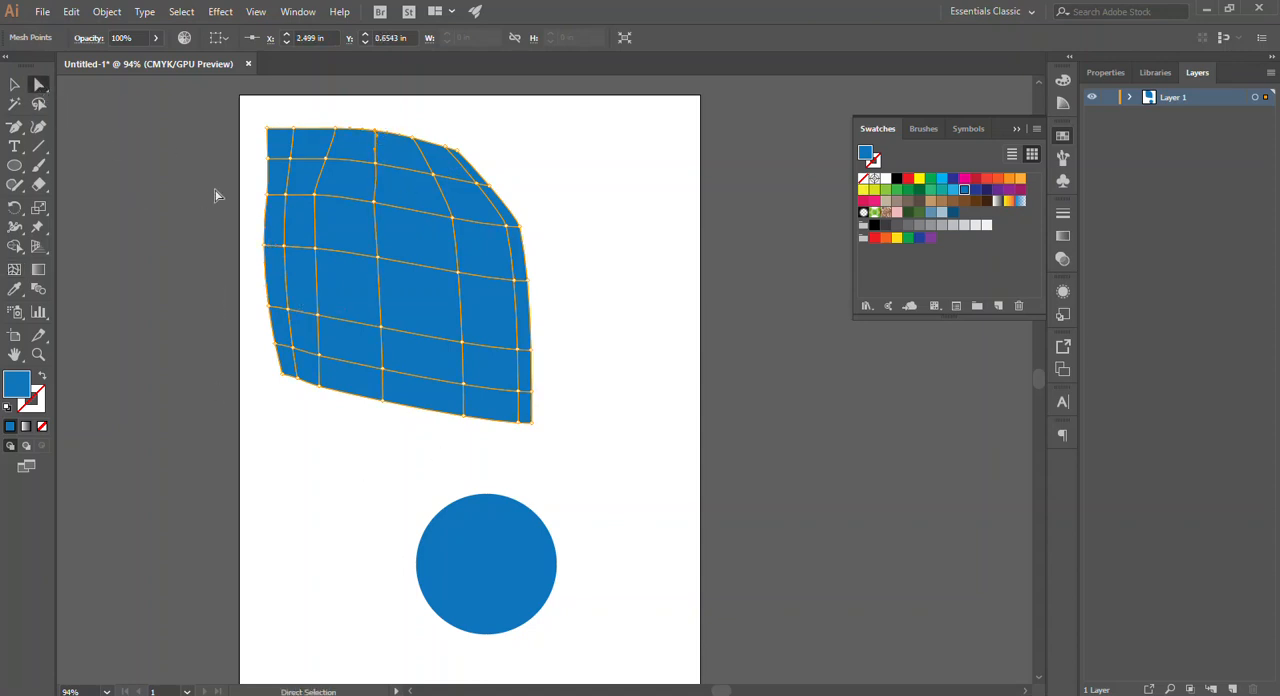
{"action": "left_click", "coordinate": [292, 128]}
{"action": "left_click", "coordinate": [296, 165]}
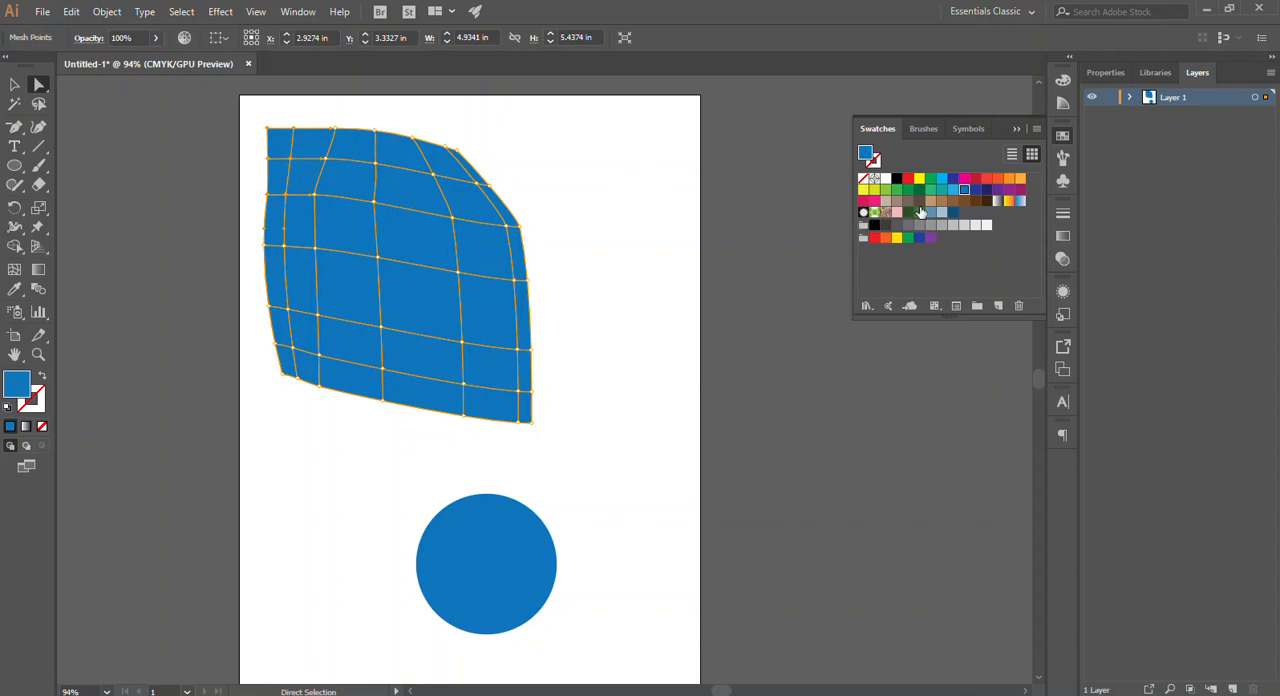
{"action": "double_click", "coordinate": [18, 384]}
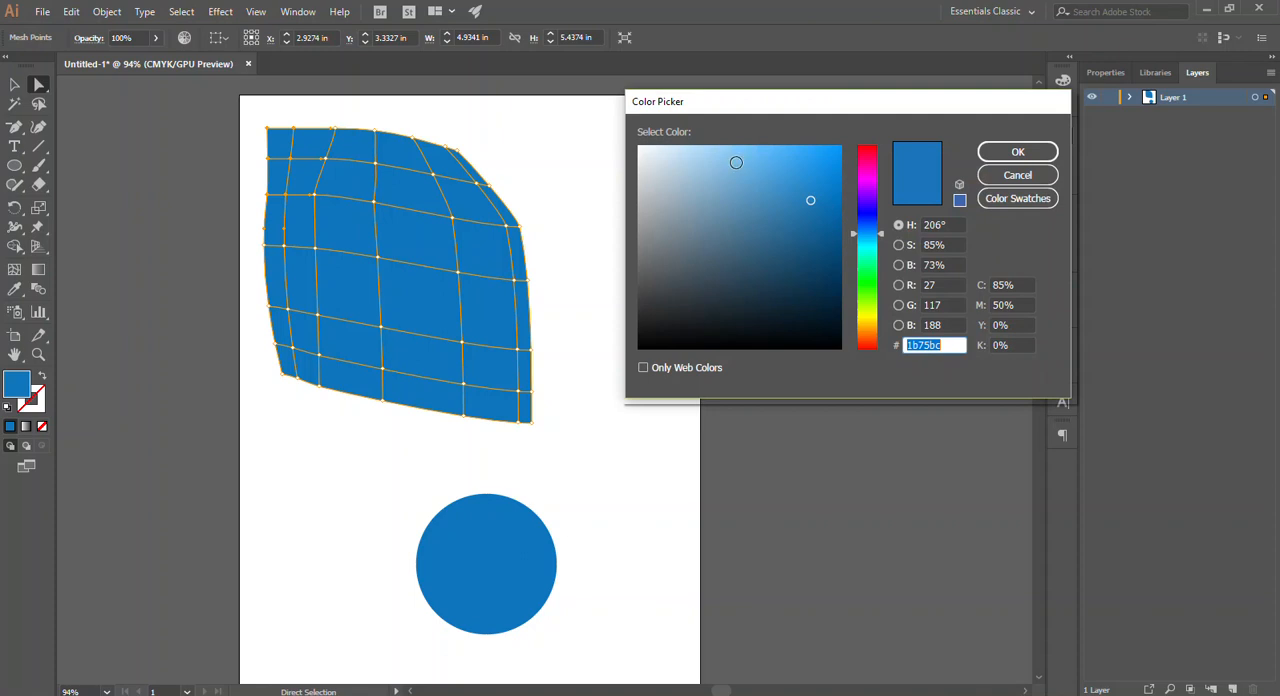
{"action": "left_click", "coordinate": [709, 161]}
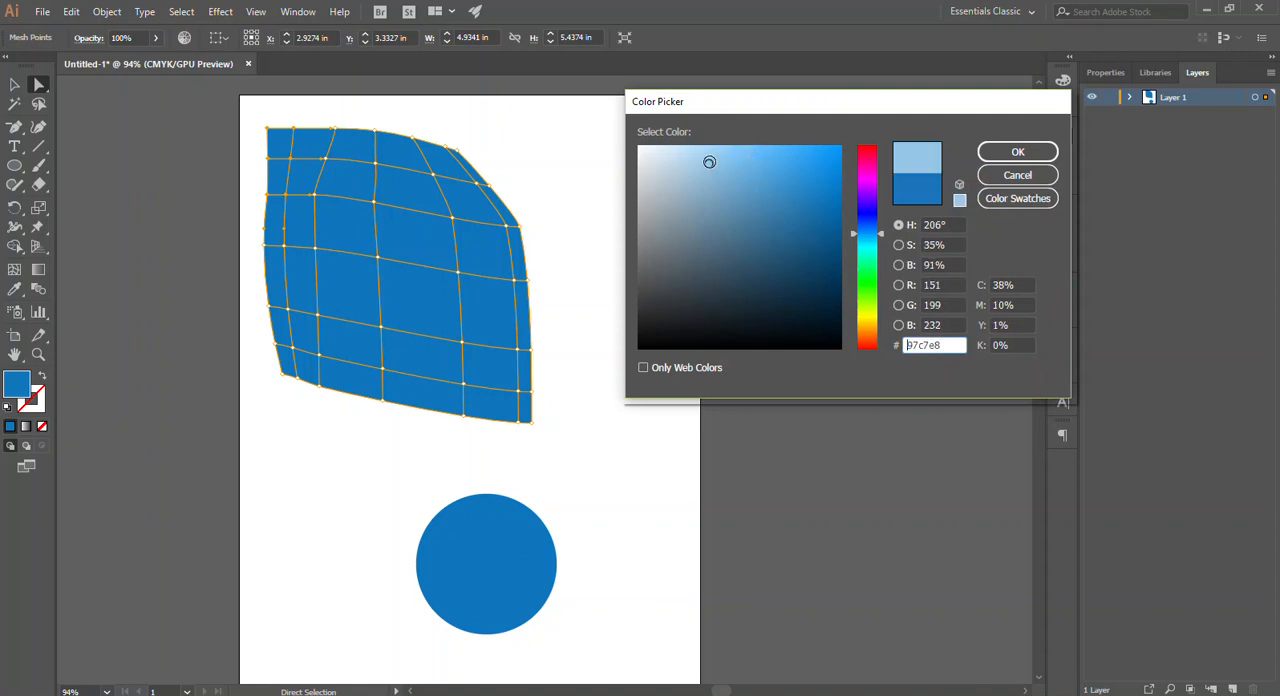
{"action": "left_click", "coordinate": [1040, 150]}
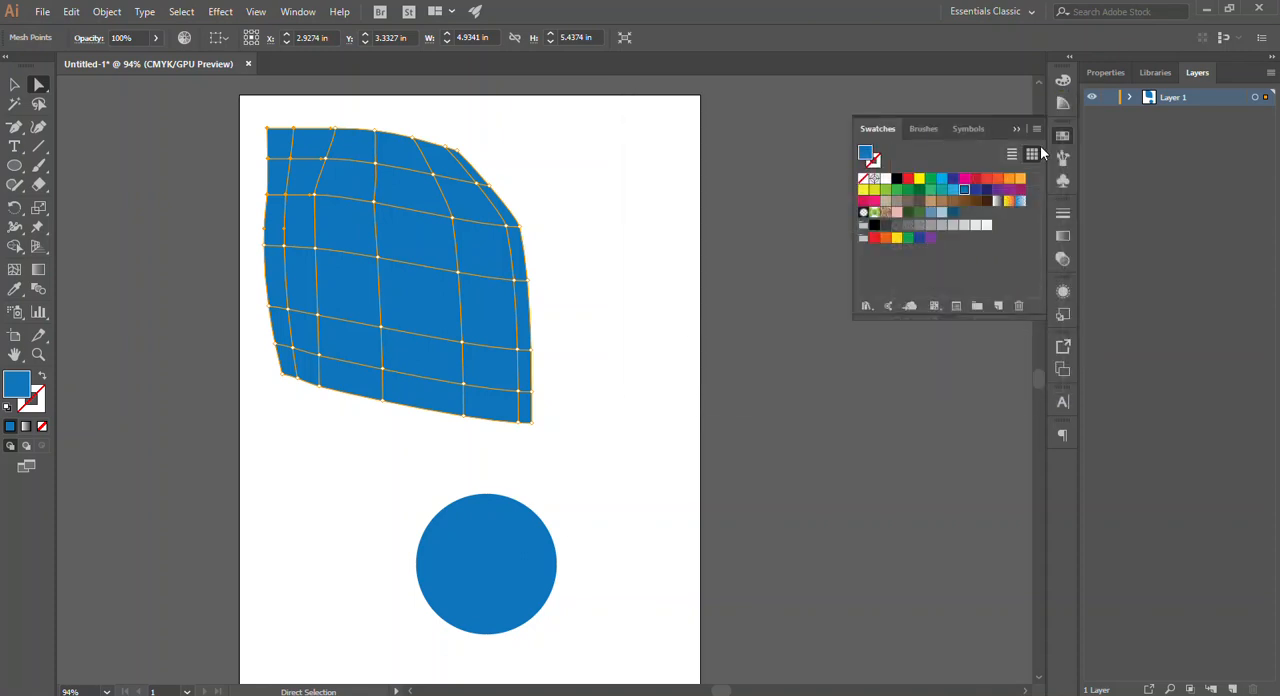
Save the light blue fill as a new swatch and deselect the mesh shape
{"action": "left_click_drag", "start_coordinate": [20, 388], "coordinate": [970, 222]}
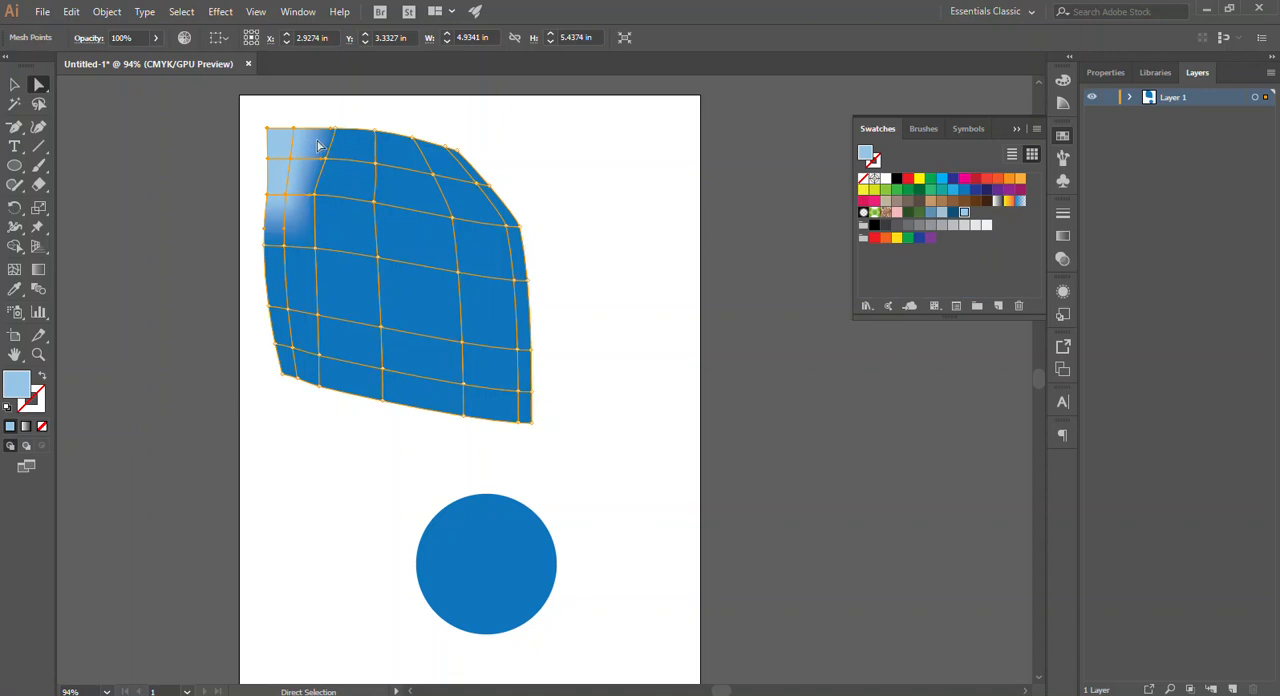
{"action": "key", "text": "v"}
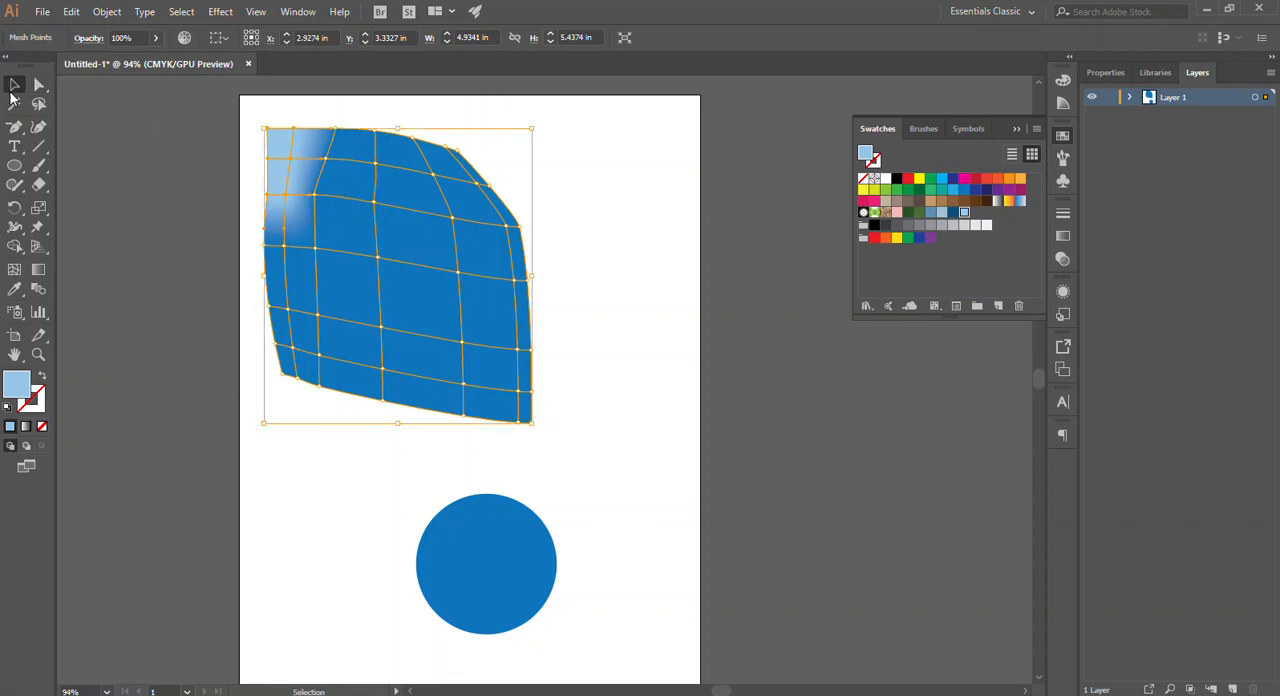
{"action": "left_click", "coordinate": [614, 233]}
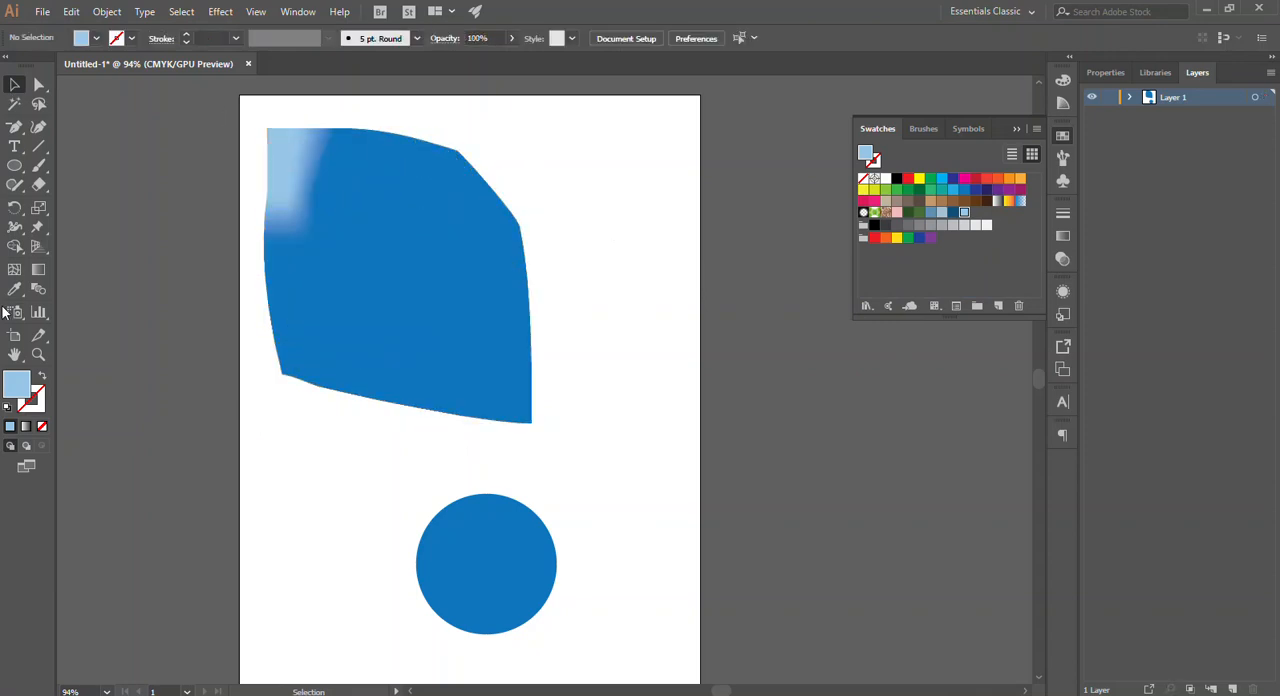
Select the mesh points along the third and fourth vertical lines near the top edge and fill them with the saved light blue swatch
{"action": "left_click", "coordinate": [38, 85]}
{"action": "left_click_drag", "start_coordinate": [317, 175], "coordinate": [328, 157]}
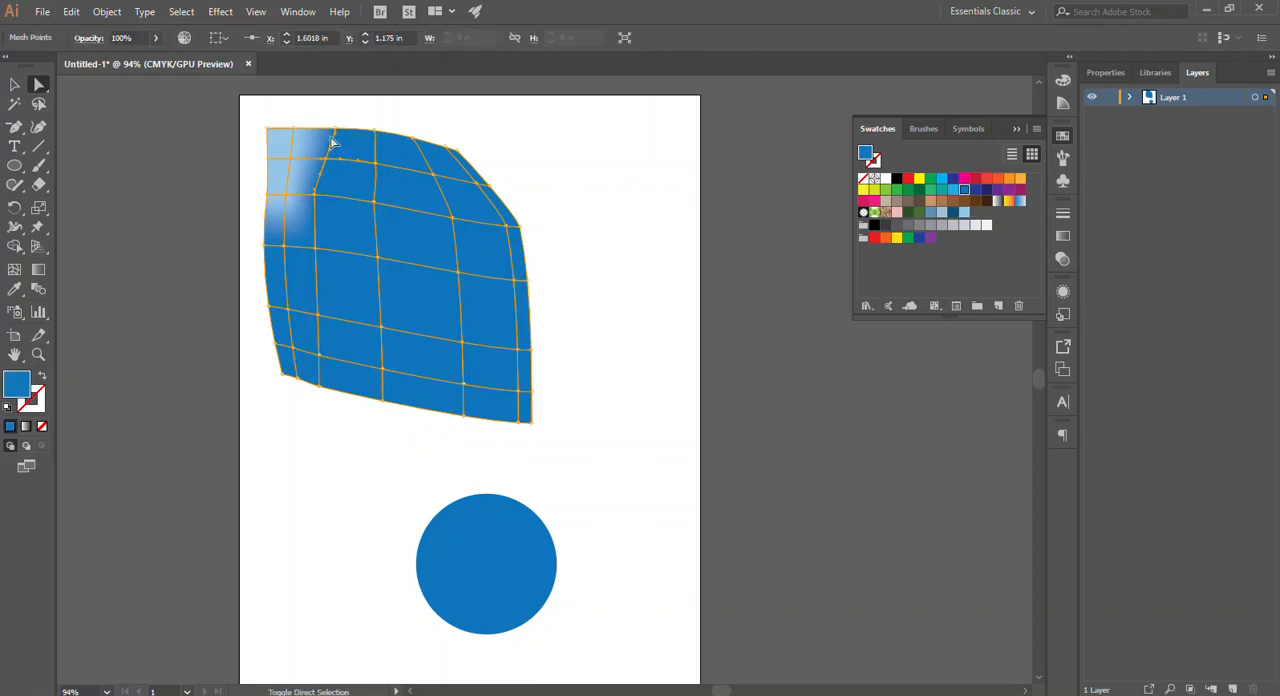
{"action": "left_click", "coordinate": [336, 131], "text": "shift"}
{"action": "left_click", "coordinate": [375, 131]}
{"action": "left_click", "coordinate": [375, 163]}
{"action": "left_click_drag", "start_coordinate": [369, 176], "coordinate": [372, 205]}
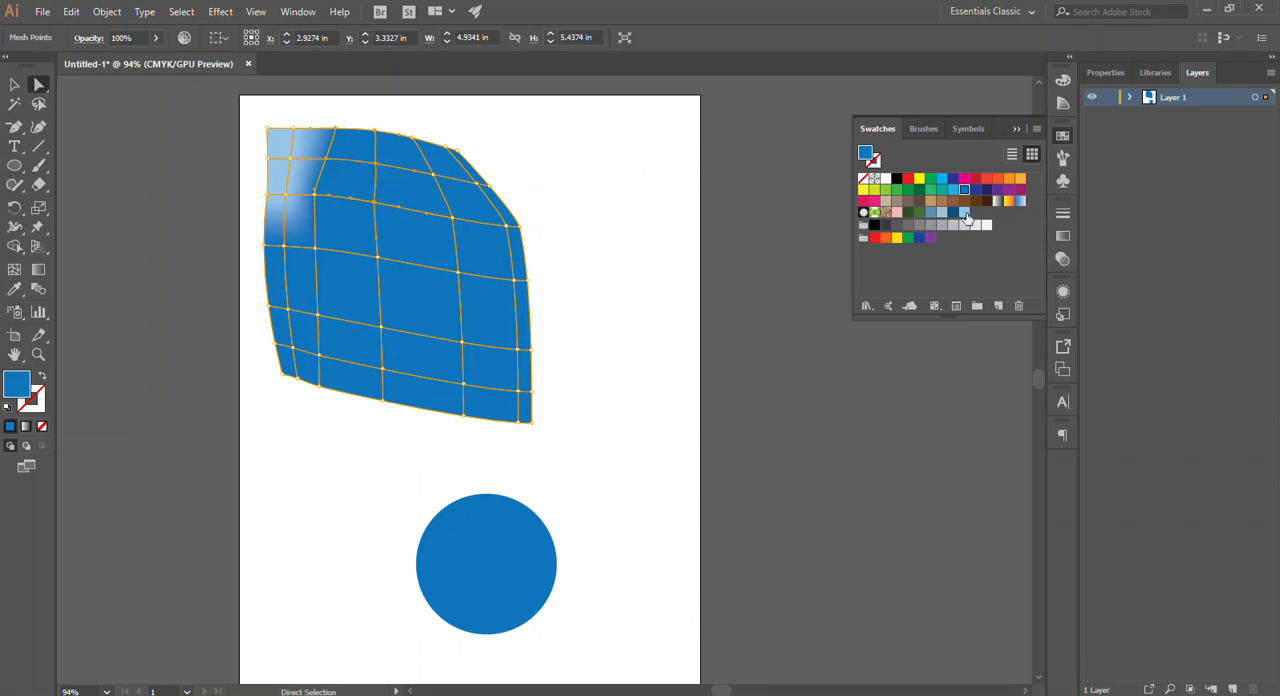
{"action": "left_click", "coordinate": [965, 215]}
{"action": "left_click", "coordinate": [621, 311]}
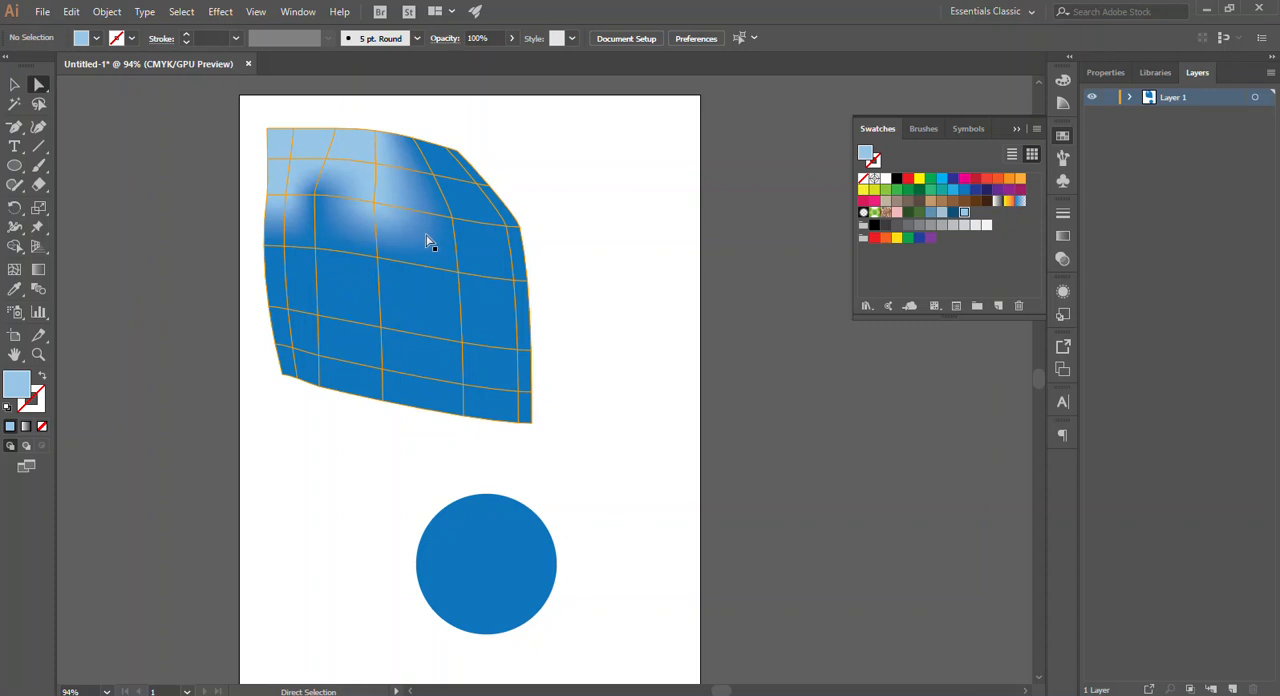
Reshape the blue mesh by moving interior points on the two horizontal mesh lines below its top edge, then deselect it
{"action": "left_click", "coordinate": [400, 251]}
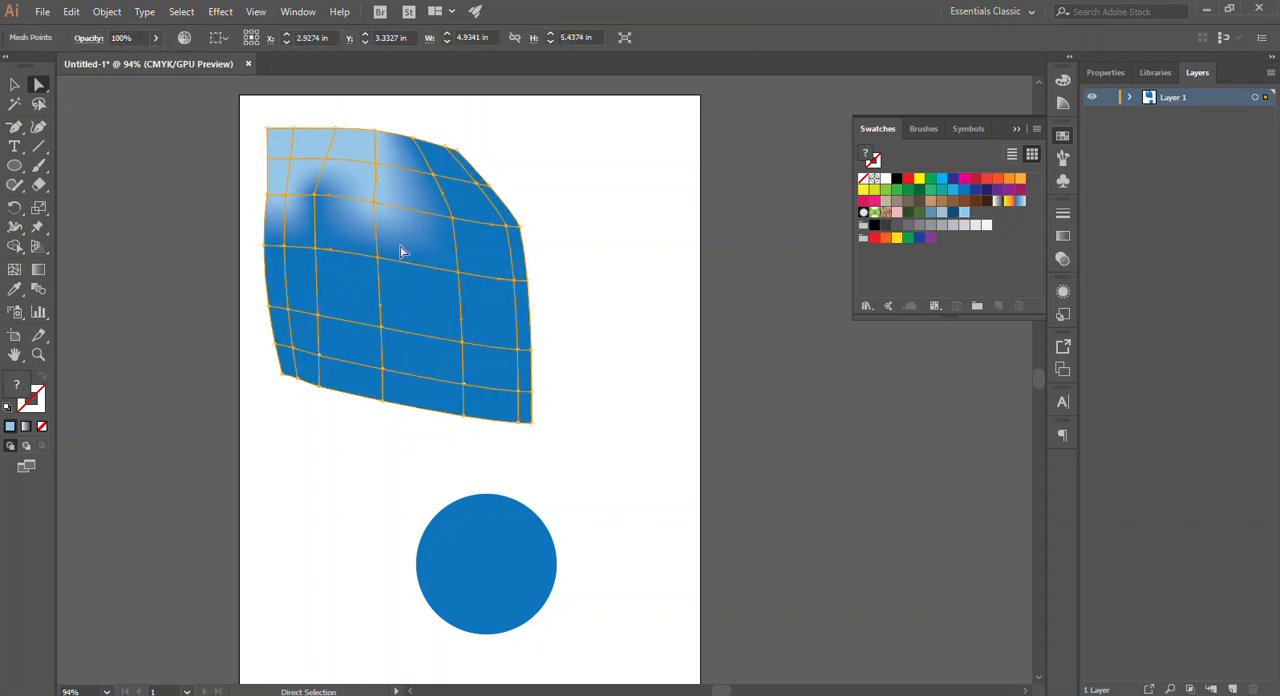
{"action": "left_click_drag", "start_coordinate": [374, 204], "coordinate": [371, 207]}
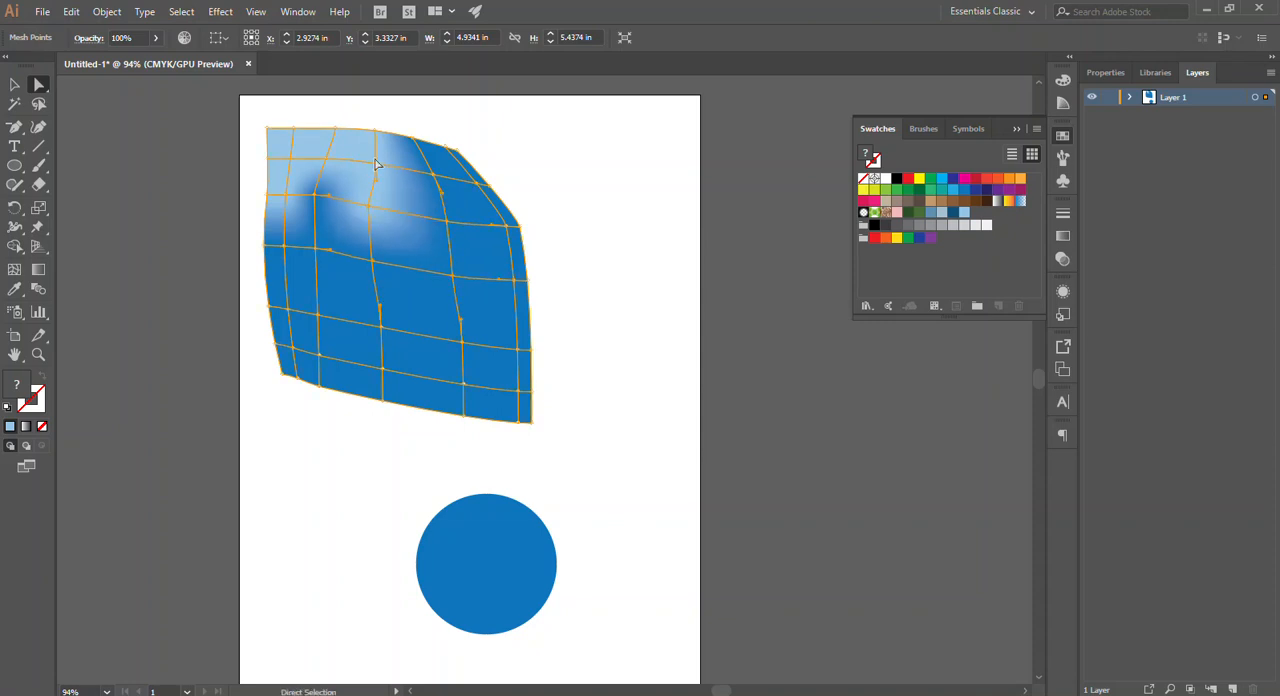
{"action": "left_click_drag", "start_coordinate": [375, 163], "coordinate": [357, 157]}
{"action": "left_click_drag", "start_coordinate": [433, 174], "coordinate": [405, 178]}
{"action": "left_click_drag", "start_coordinate": [450, 225], "coordinate": [428, 234]}
{"action": "mouse_move", "coordinate": [315, 201]}
{"action": "left_mouse_down"}
{"action": "mouse_move", "coordinate": [334, 203]}
{"action": "mouse_move", "coordinate": [289, 200]}
{"action": "mouse_move", "coordinate": [291, 180]}
{"action": "left_mouse_up"}
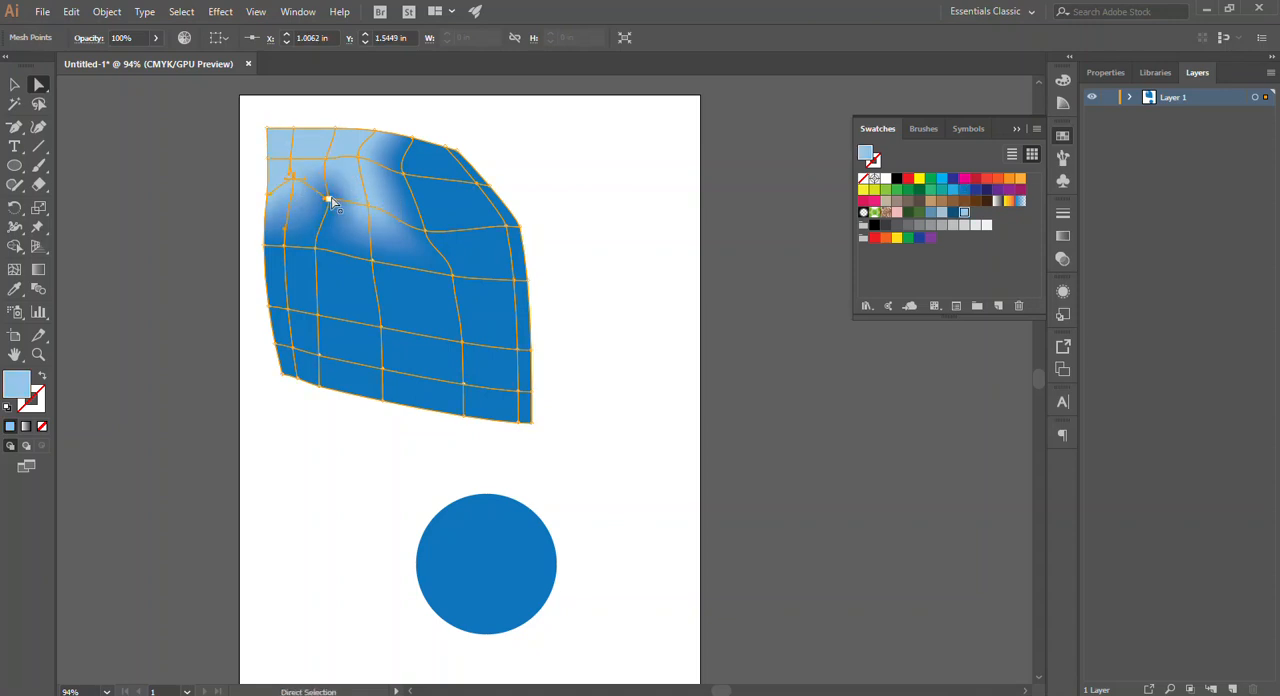
{"action": "left_click_drag", "start_coordinate": [333, 202], "coordinate": [368, 220]}
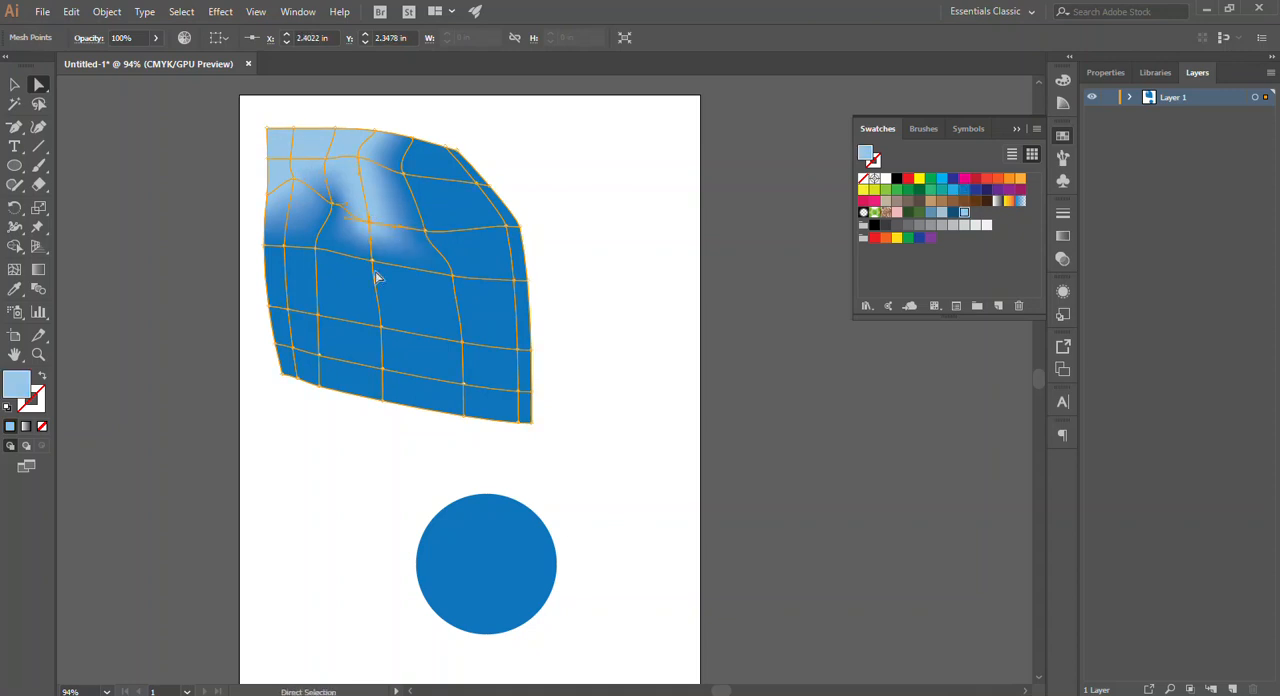
{"action": "left_click", "coordinate": [585, 322]}
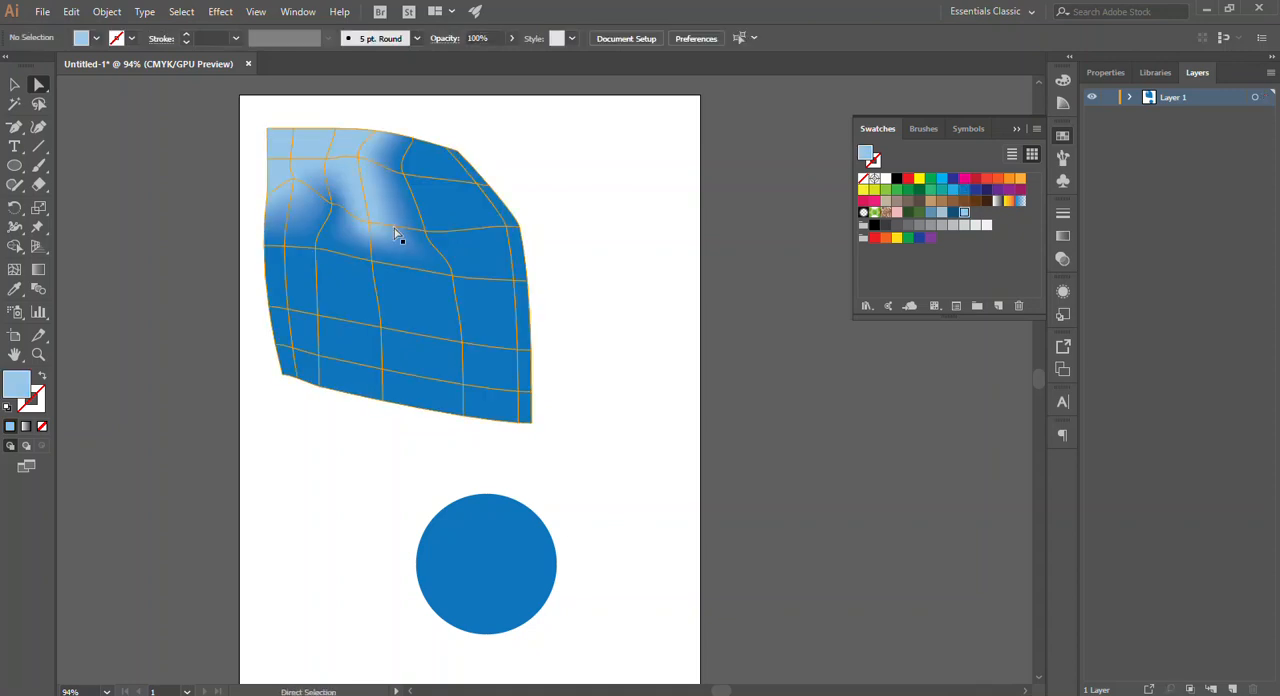
Fill the mesh points bordering the light blue area, including one on the shape's left edge, with a medium blue
{"action": "left_click", "coordinate": [404, 177]}
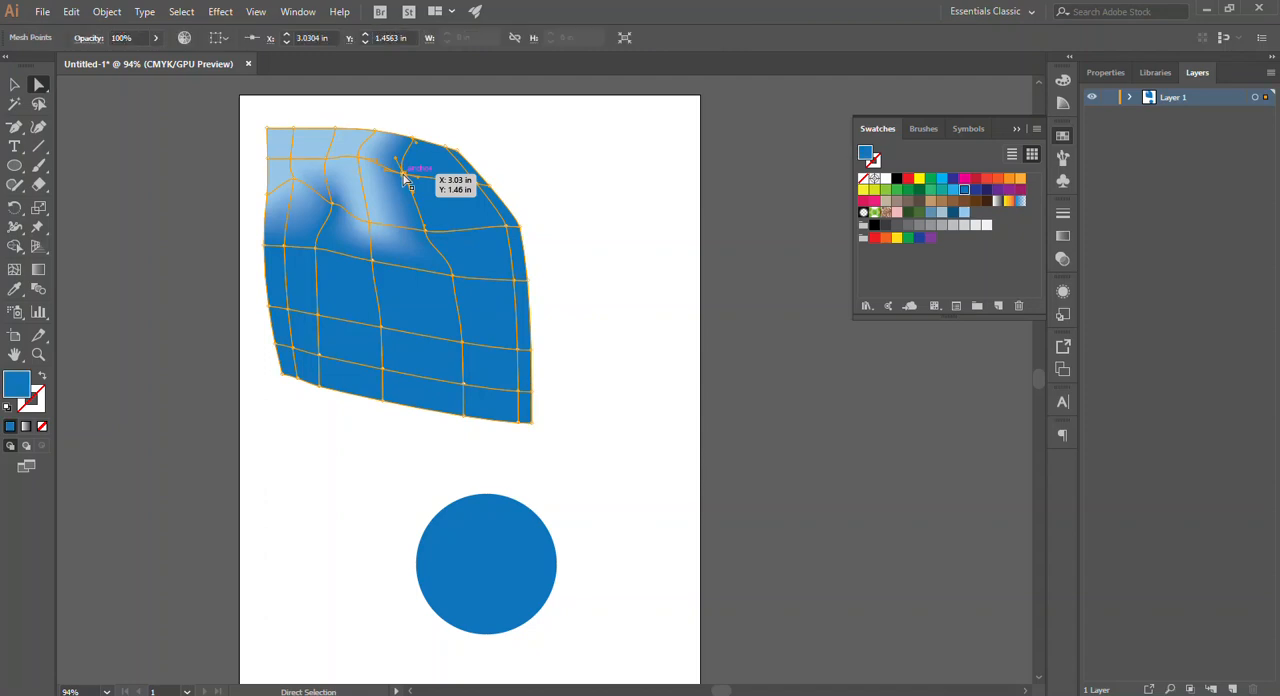
{"action": "left_click", "coordinate": [426, 231], "text": "shift"}
{"action": "left_click", "coordinate": [332, 205], "text": "shift"}
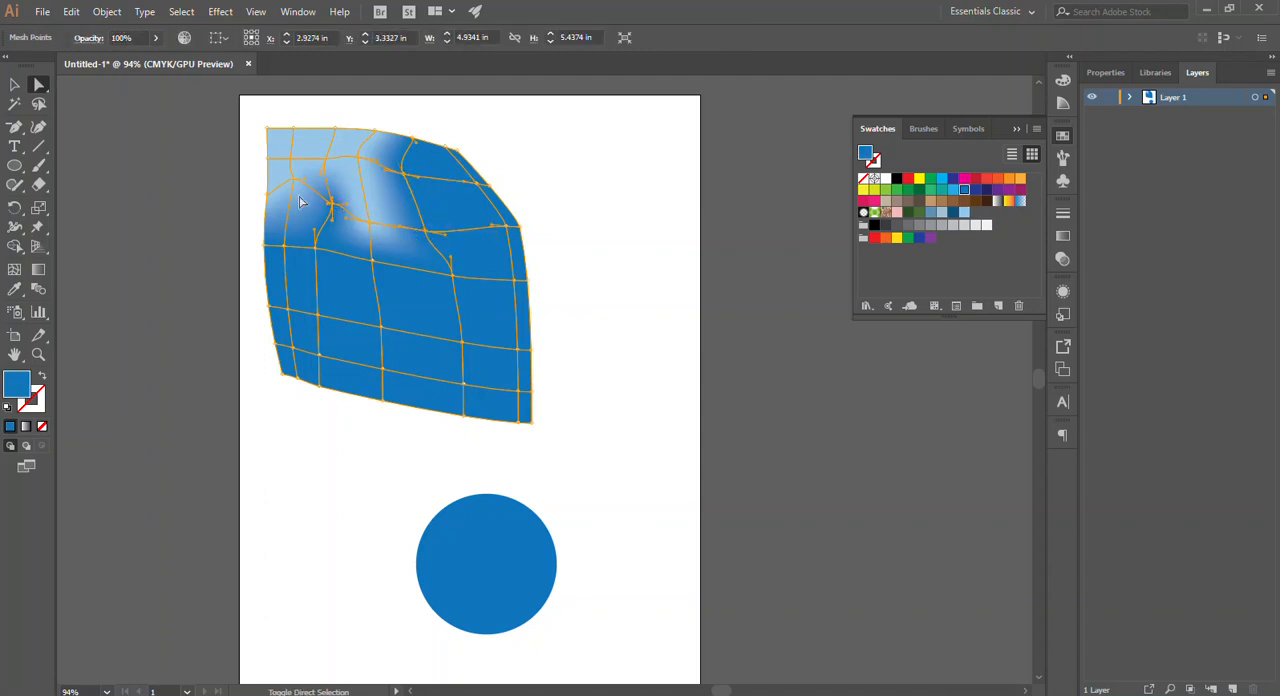
{"action": "left_click", "coordinate": [265, 246]}
{"action": "double_click", "coordinate": [18, 385]}
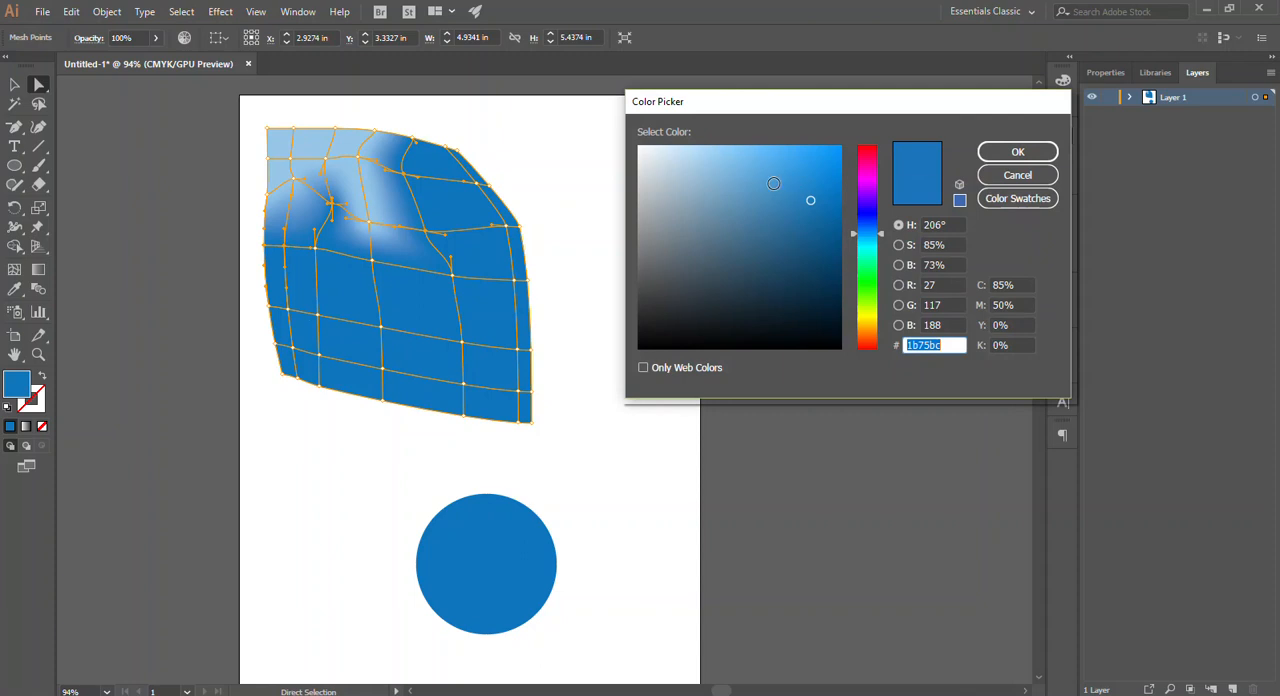
{"action": "left_click", "coordinate": [990, 154]}
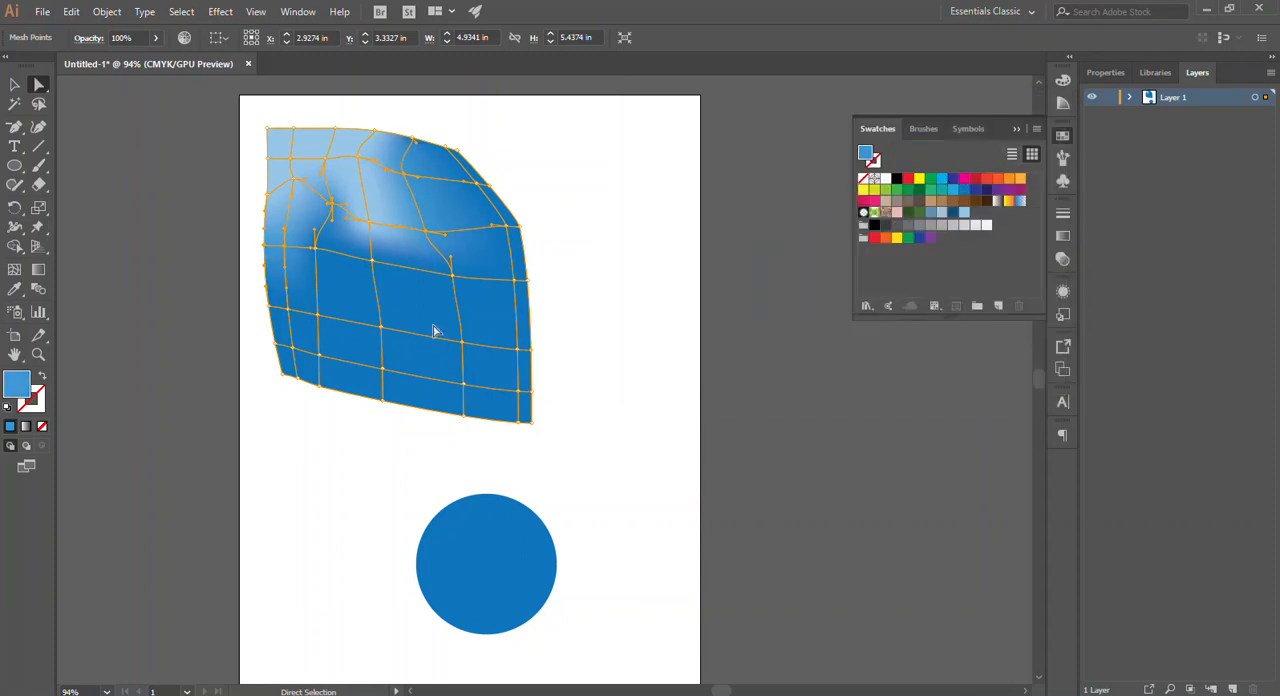
{"action": "left_click", "coordinate": [659, 335]}
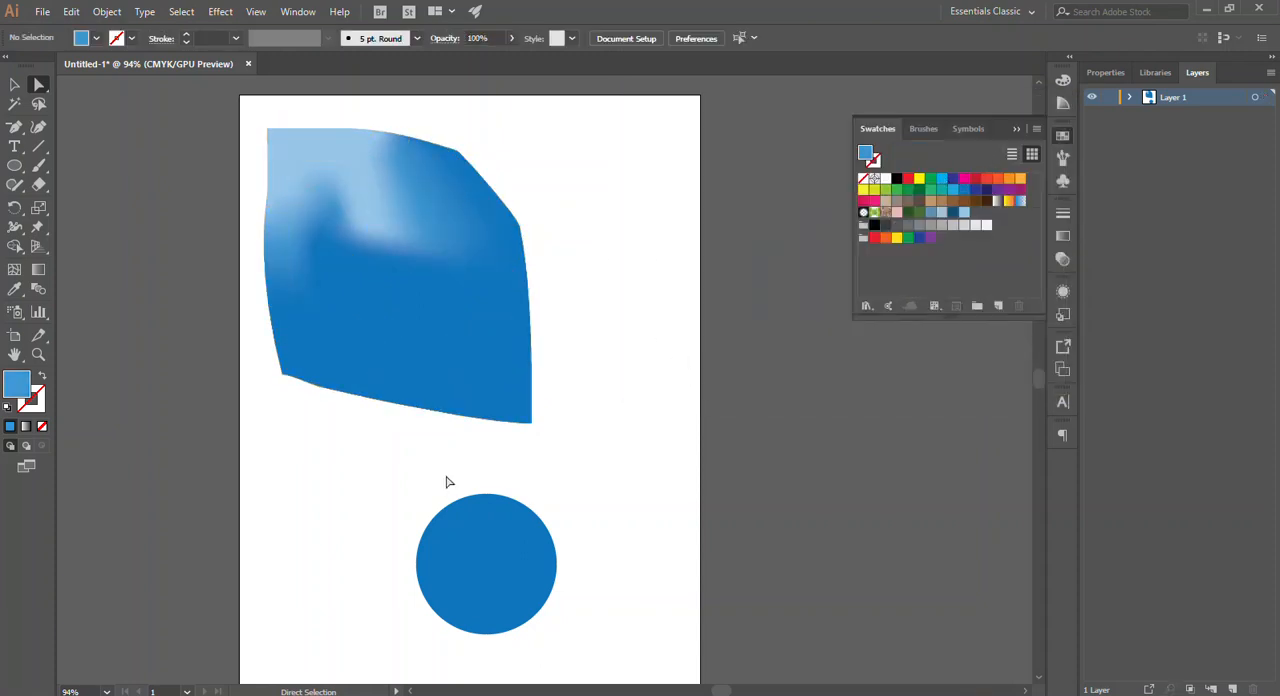
Select the mesh points around the shape's lower-right corner and fill them with a darker blue
{"action": "left_click", "coordinate": [532, 427]}
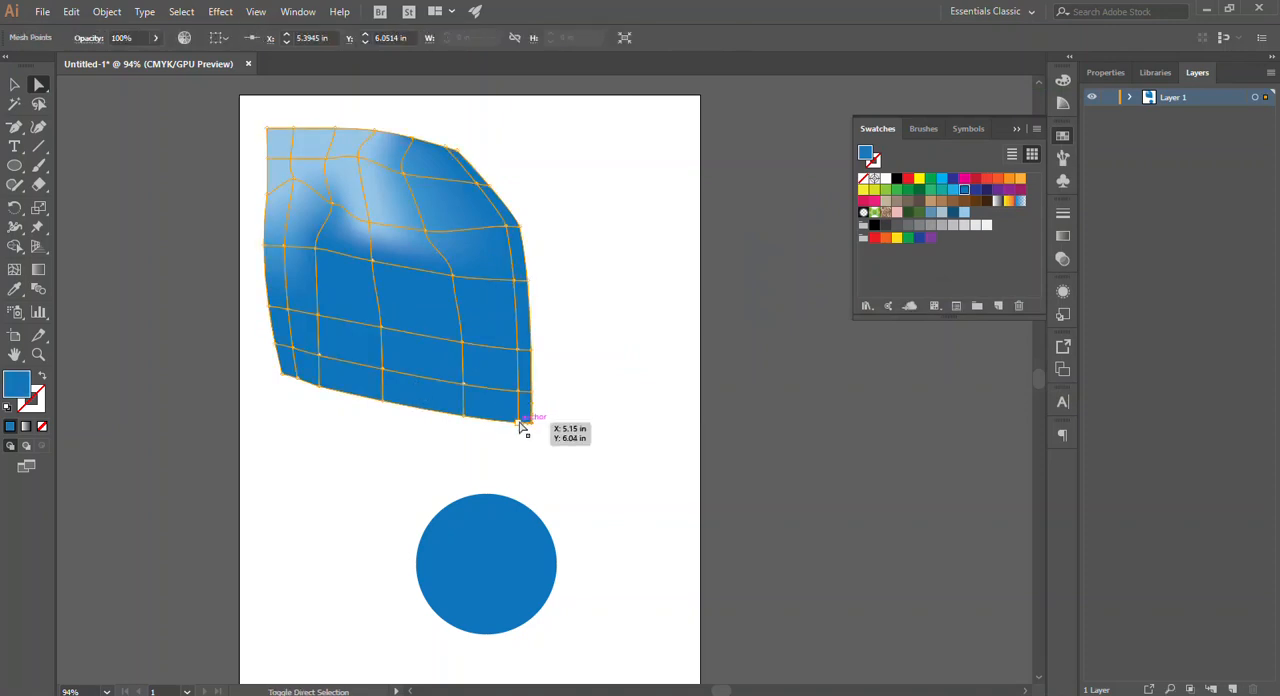
{"action": "left_click", "coordinate": [518, 423], "text": "shift"}
{"action": "left_click", "coordinate": [532, 392], "text": "shift"}
{"action": "left_click", "coordinate": [518, 391], "text": "shift"}
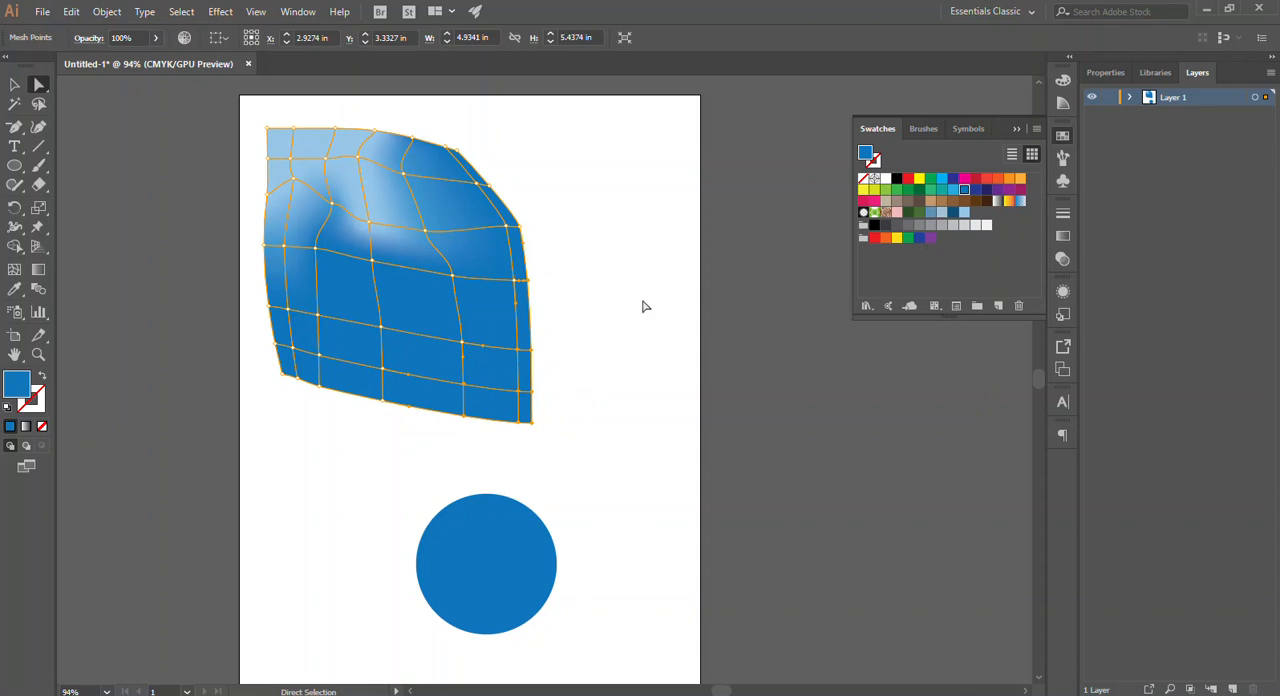
{"action": "double_click", "coordinate": [17, 384]}
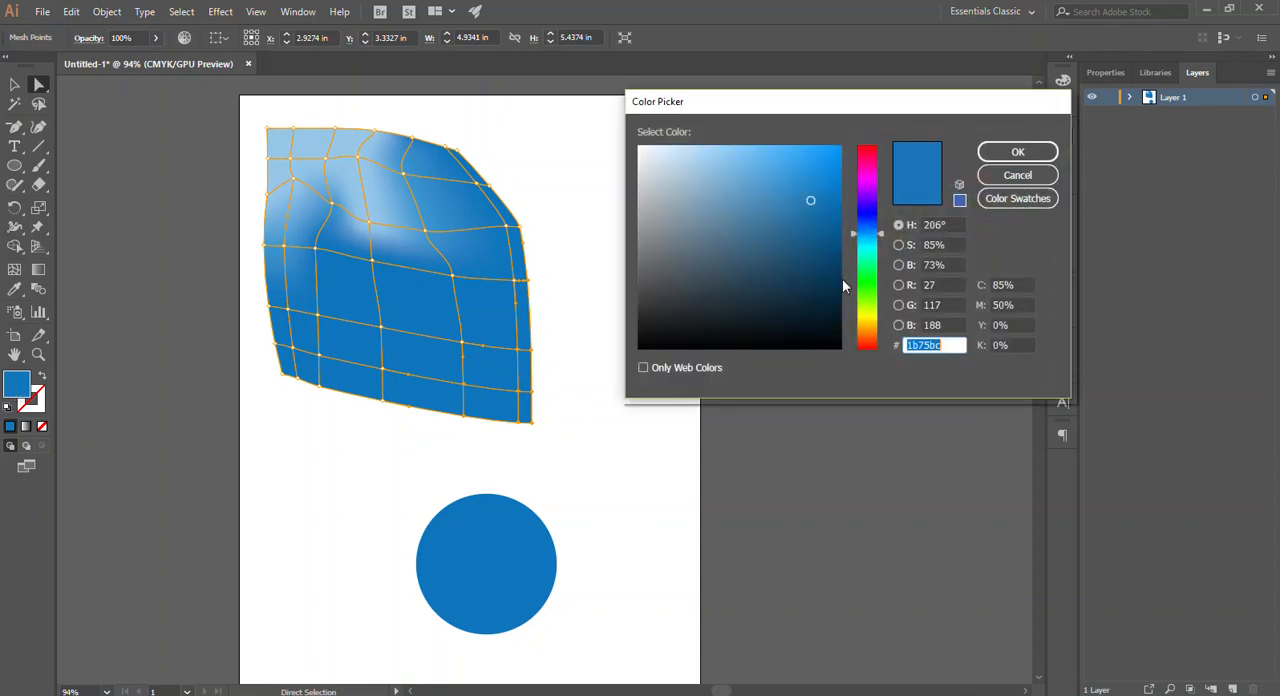
{"action": "left_click", "coordinate": [817, 249]}
{"action": "left_click", "coordinate": [994, 152]}
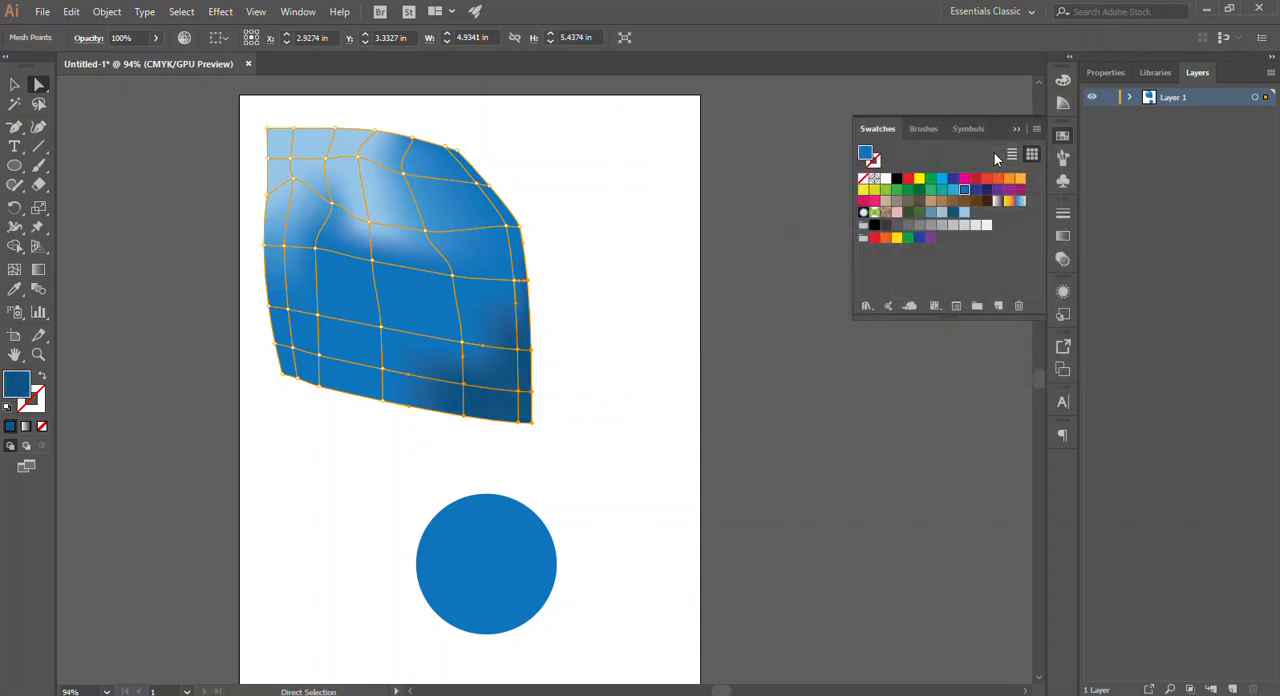
{"action": "left_click", "coordinate": [594, 314]}
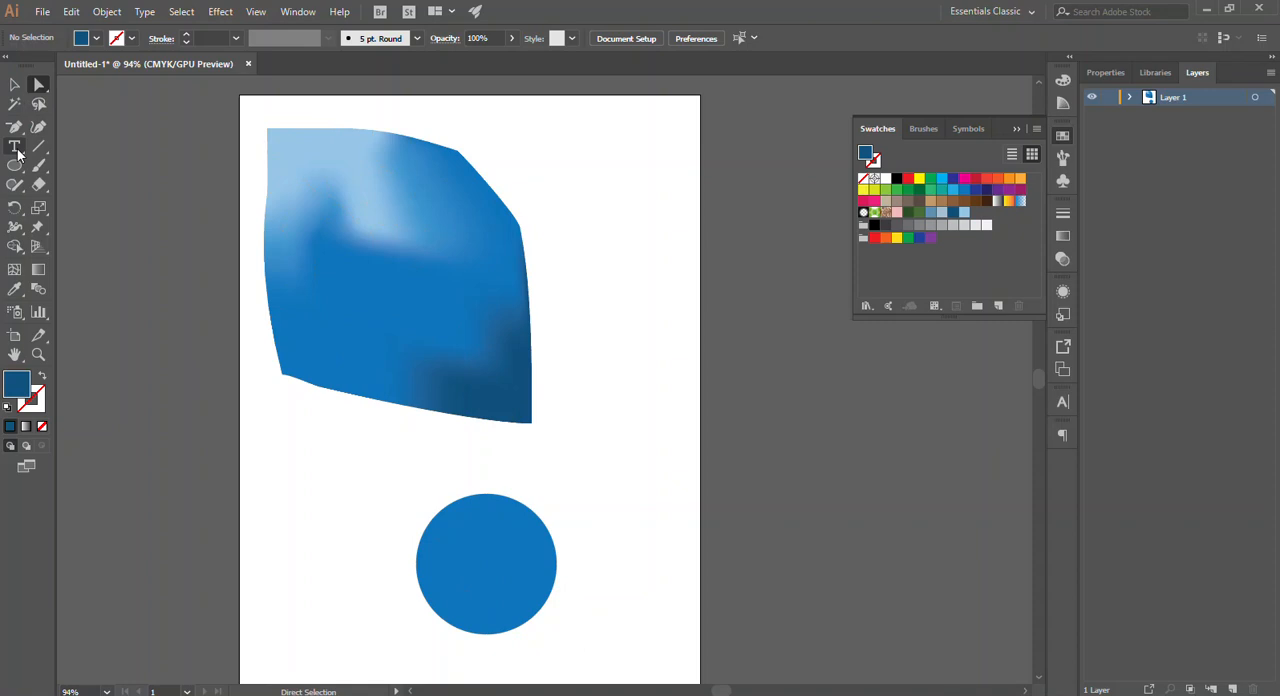
Add two vertical and two horizontal mesh lines near the edges of the blue circle with the Mesh tool
{"action": "left_click", "coordinate": [13, 271]}
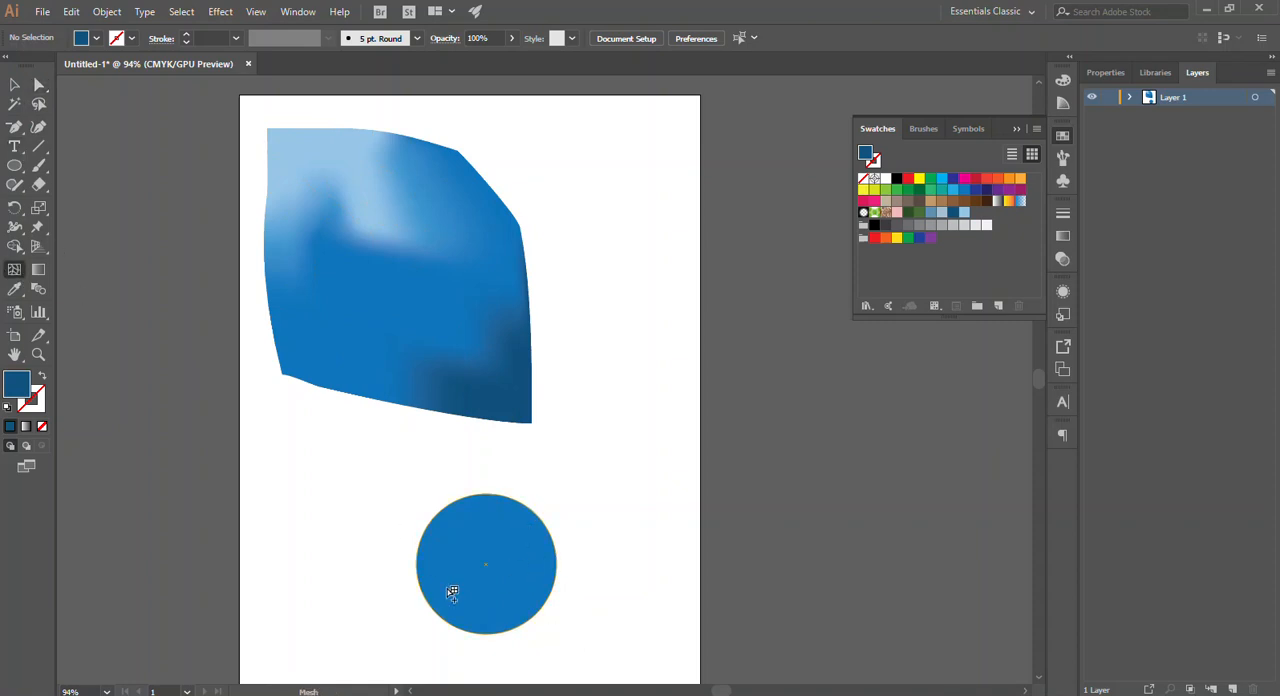
{"action": "left_click", "coordinate": [447, 513]}
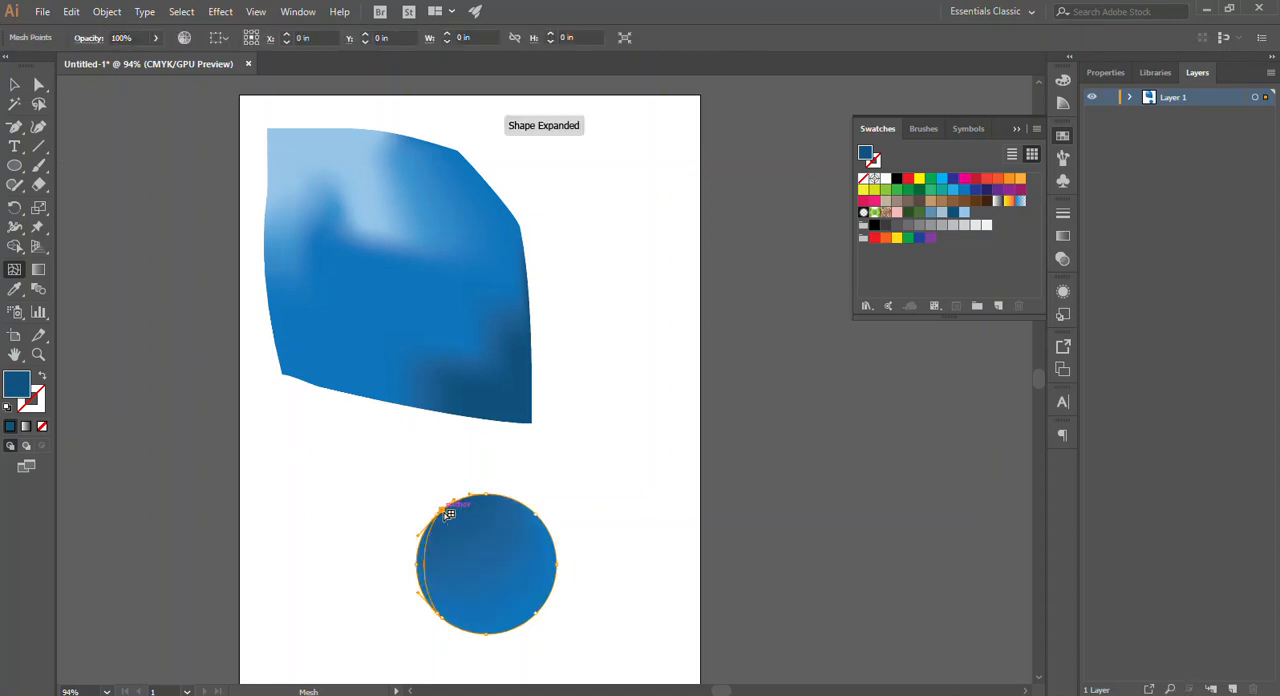
{"action": "left_click", "coordinate": [531, 507]}
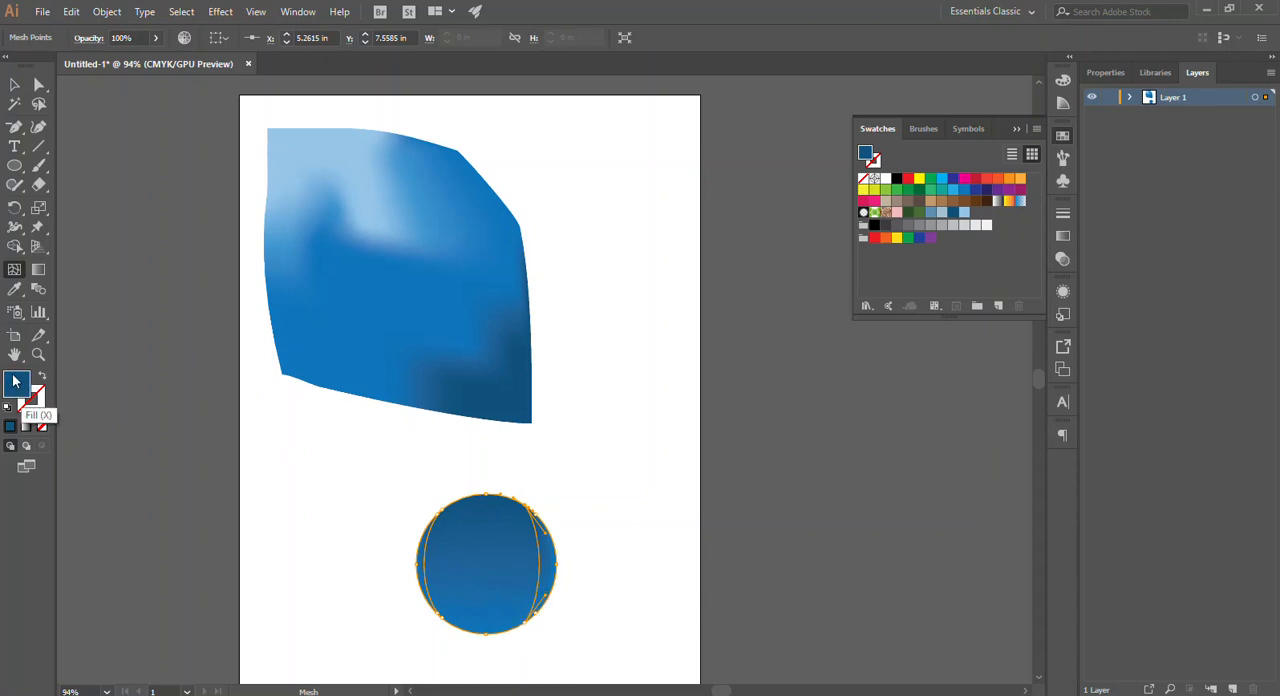
{"action": "left_click", "coordinate": [427, 541]}
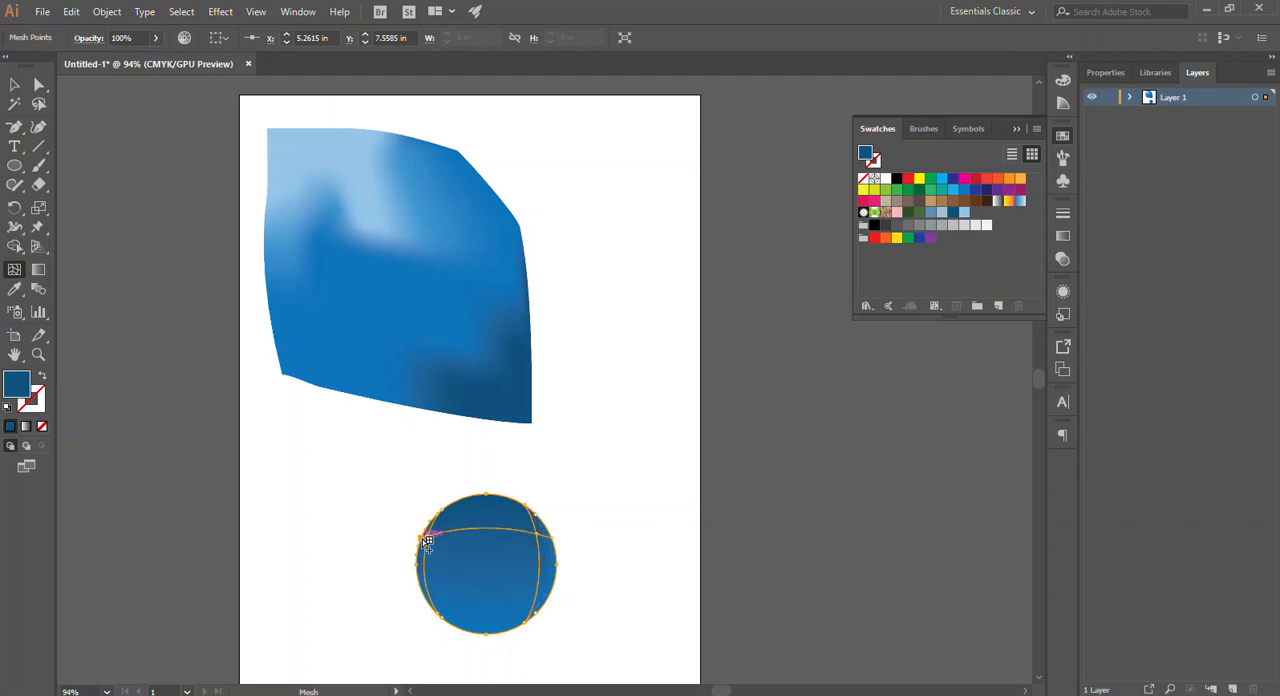
{"action": "left_click", "coordinate": [430, 606]}
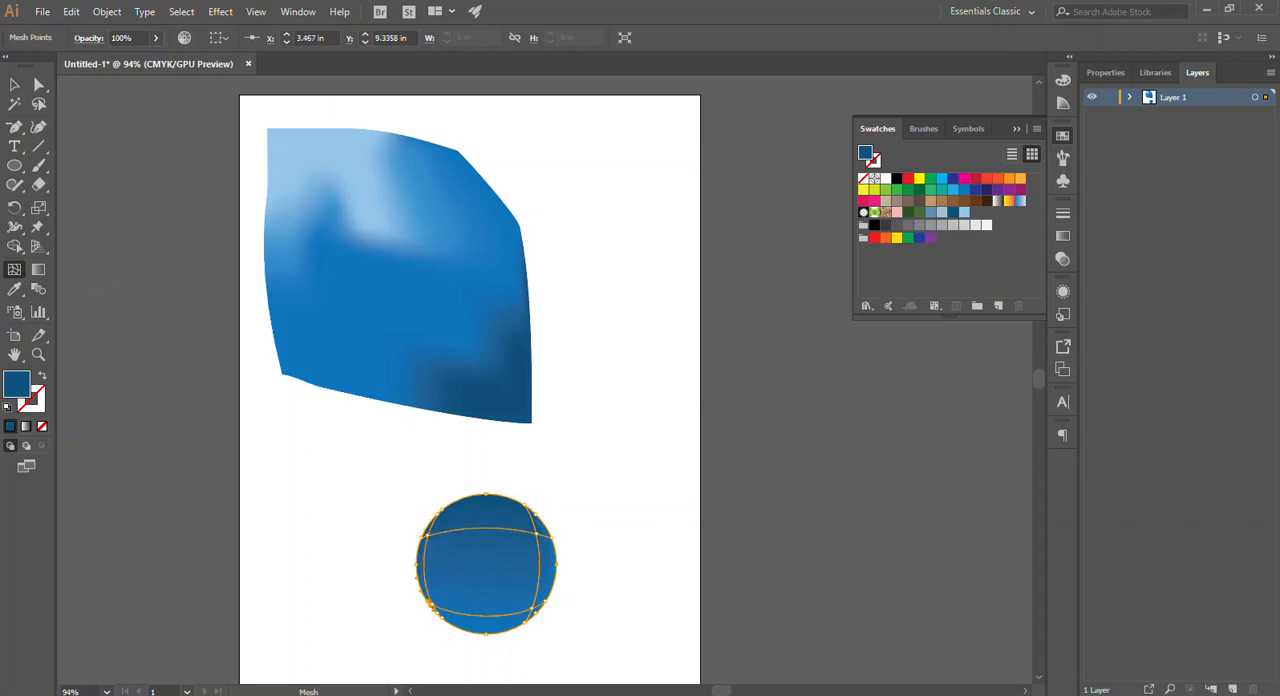
{"action": "left_click", "coordinate": [16, 83]}
{"action": "left_click", "coordinate": [355, 426]}
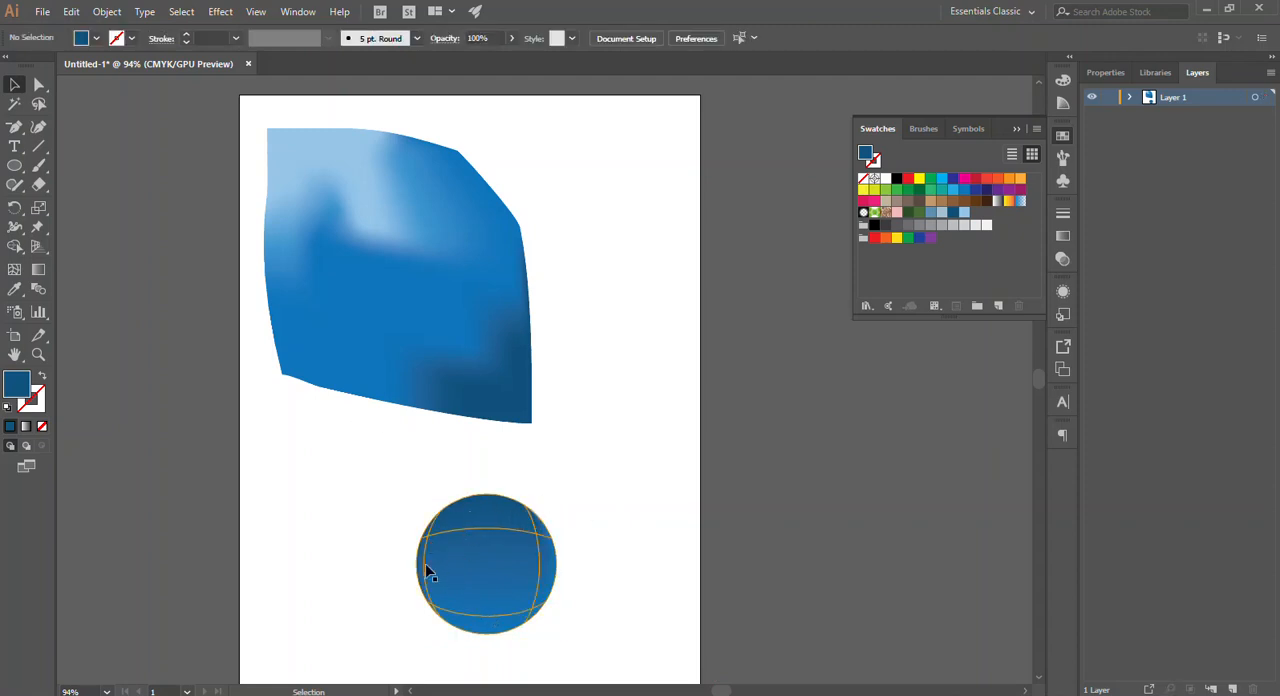
Select the mesh points at the circle's lower right and fill them with the saved light blue swatch
{"action": "left_click", "coordinate": [38, 84]}
{"action": "left_click", "coordinate": [536, 612]}
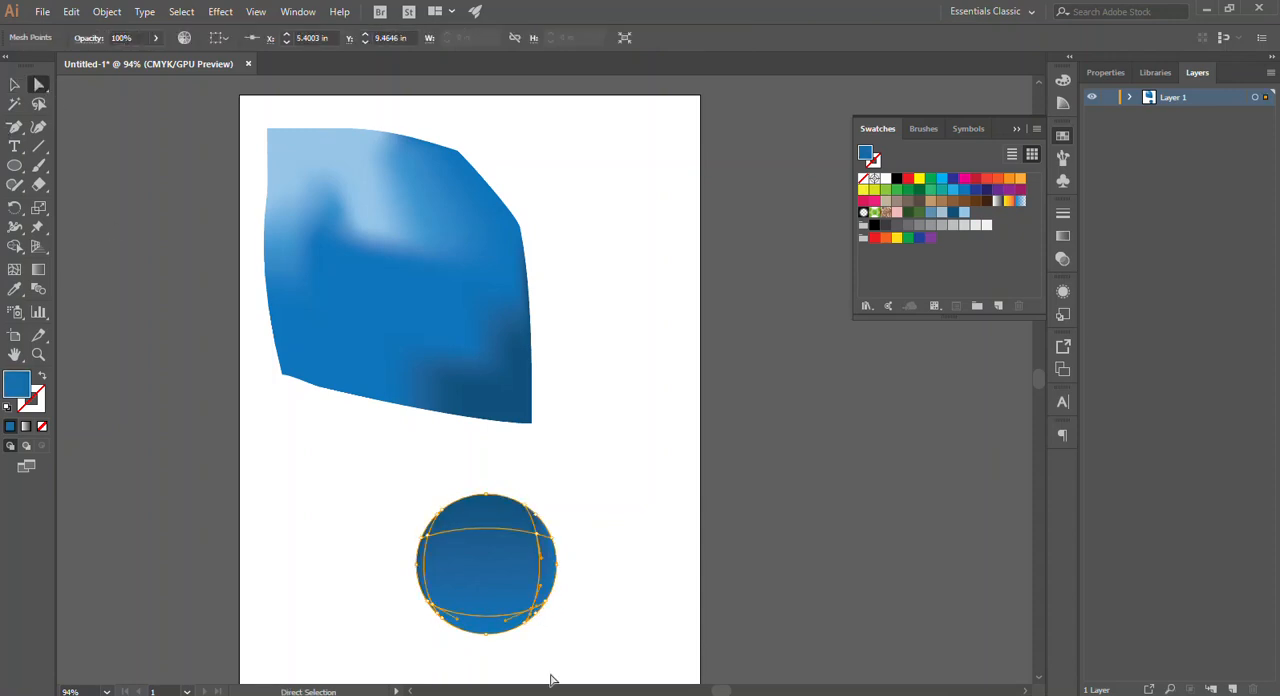
{"action": "left_click", "coordinate": [525, 622], "text": "shift"}
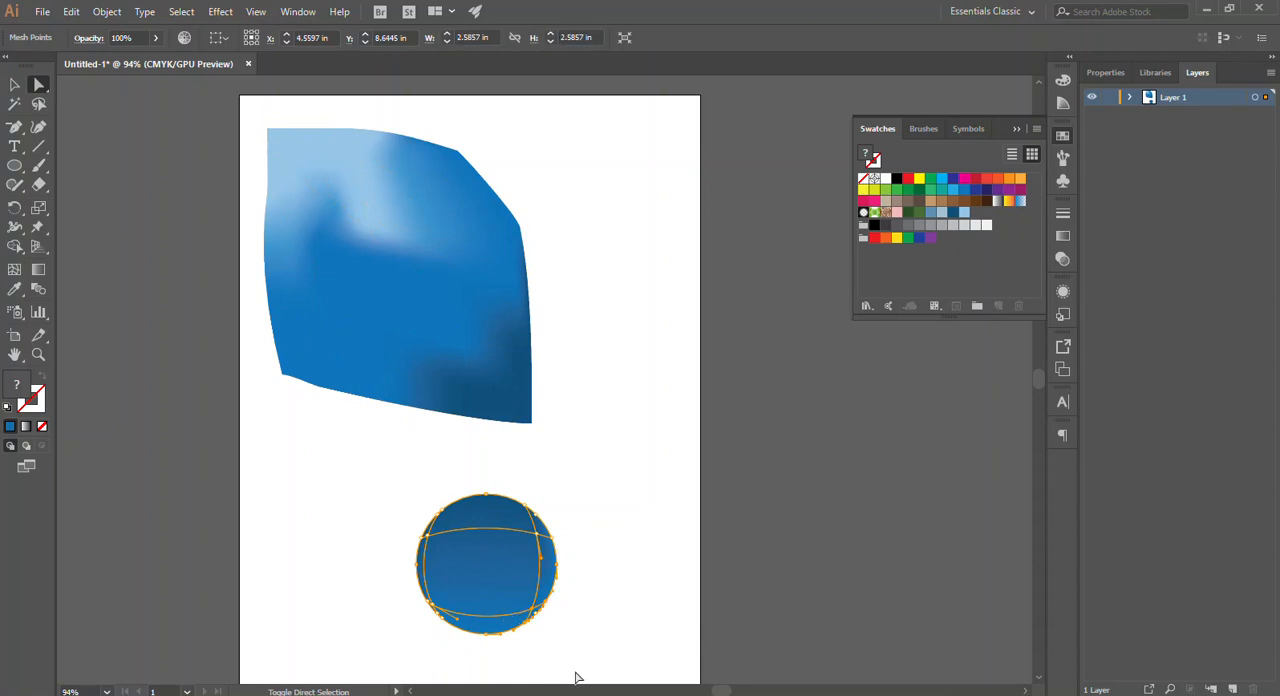
{"action": "left_click", "coordinate": [962, 213]}
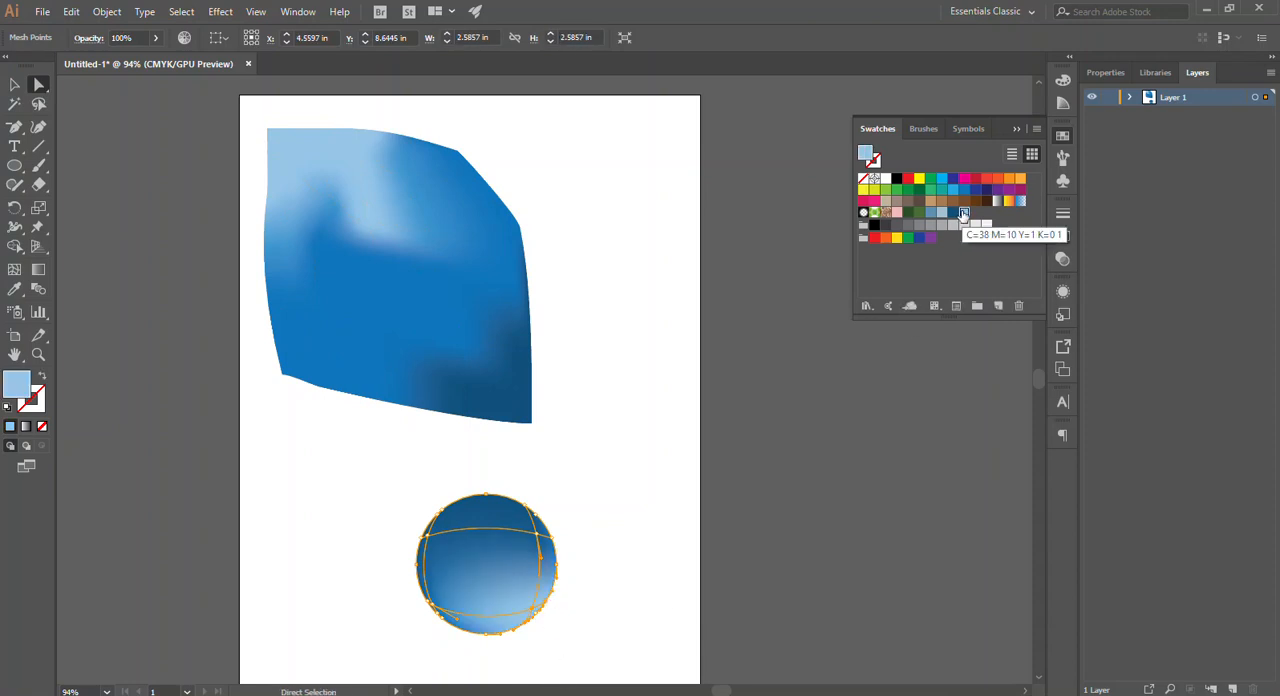
{"action": "left_click", "coordinate": [640, 420]}
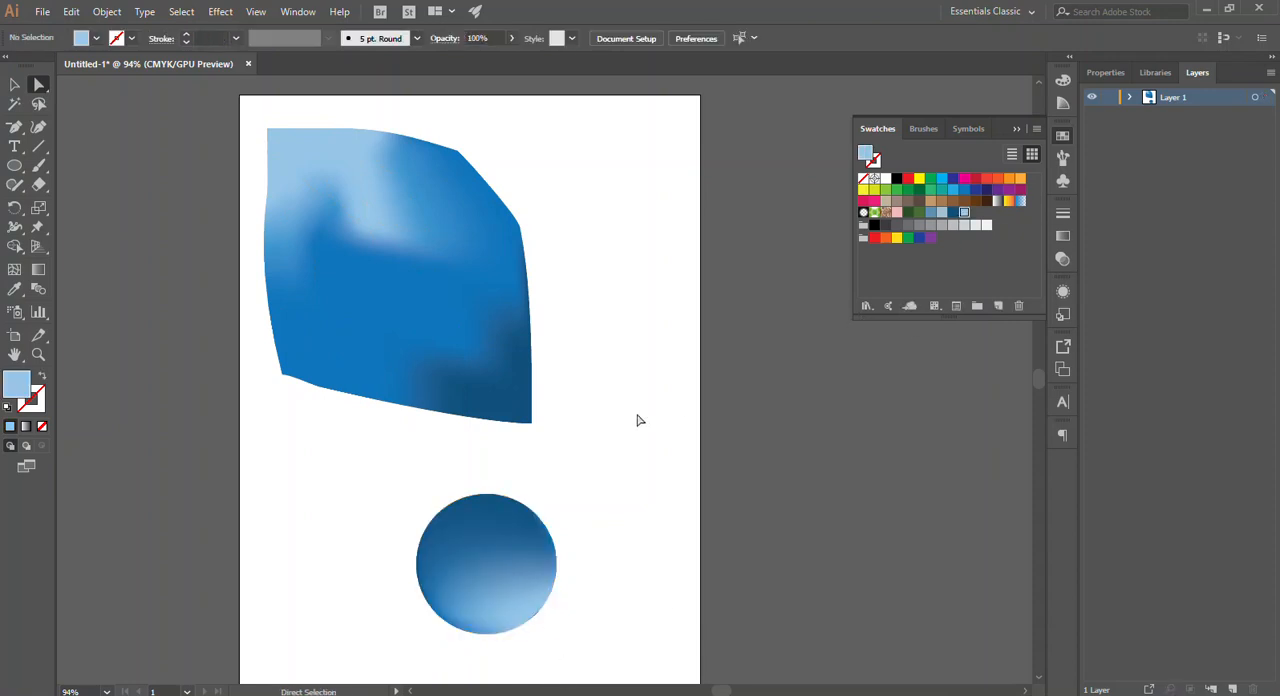
Add a vertical mesh line just left of the circle's centre with the Mesh tool, then deselect the circle
{"action": "left_click", "coordinate": [498, 609]}
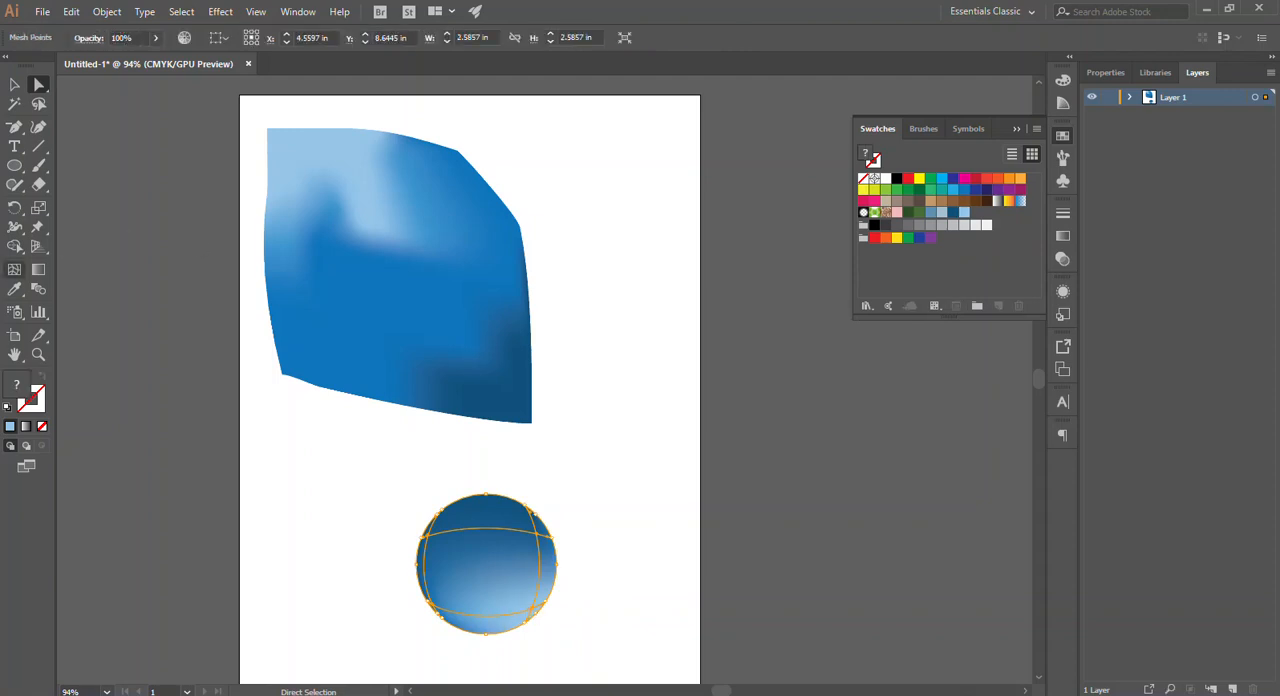
{"action": "left_click", "coordinate": [14, 269]}
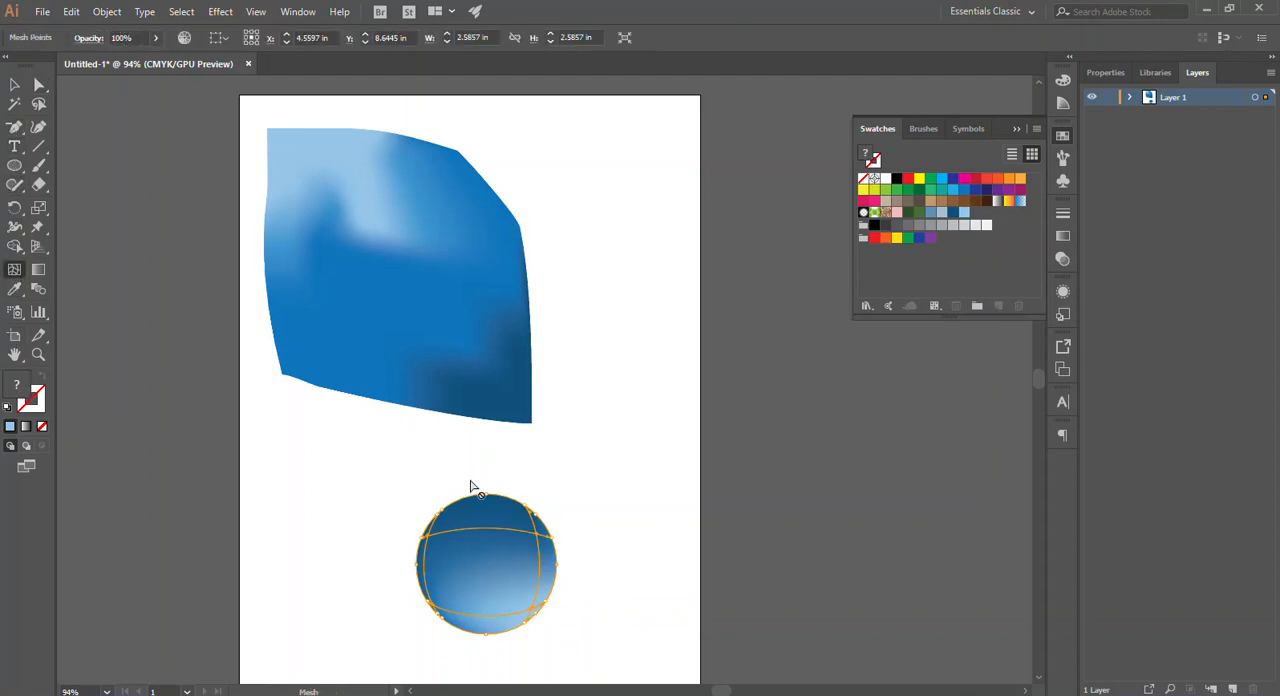
{"action": "left_click", "coordinate": [474, 494]}
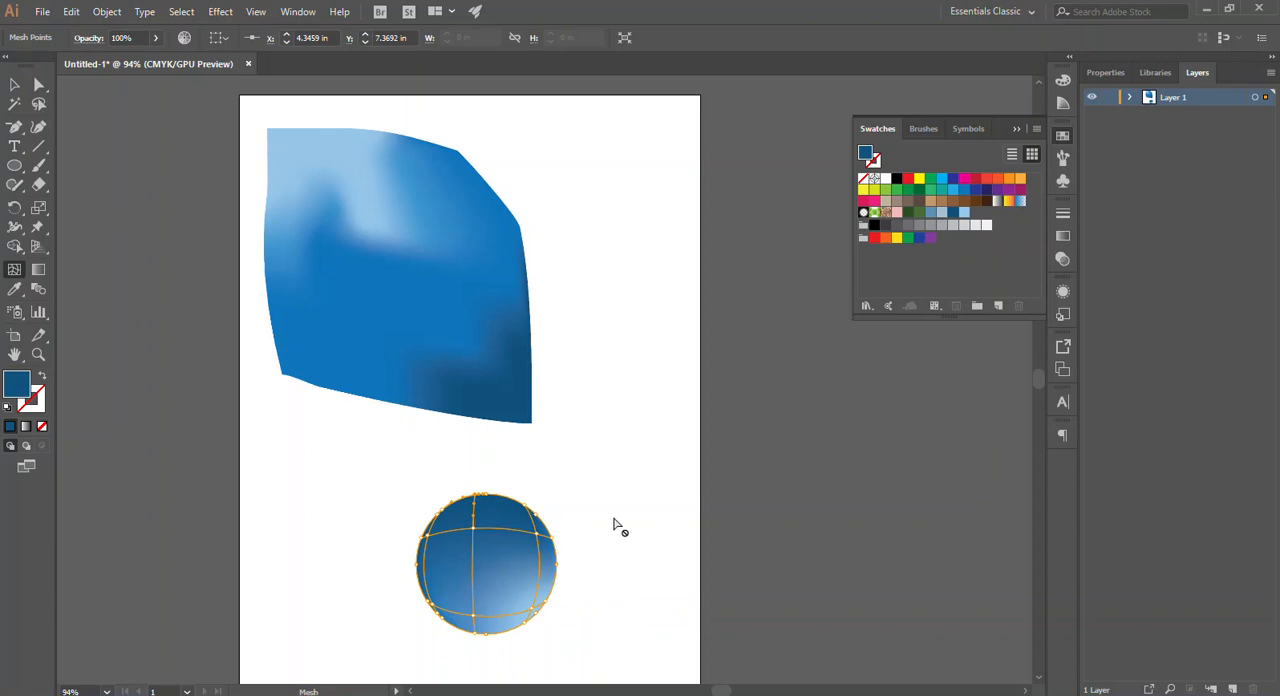
{"action": "key", "text": "v"}
{"action": "left_click", "coordinate": [631, 481]}
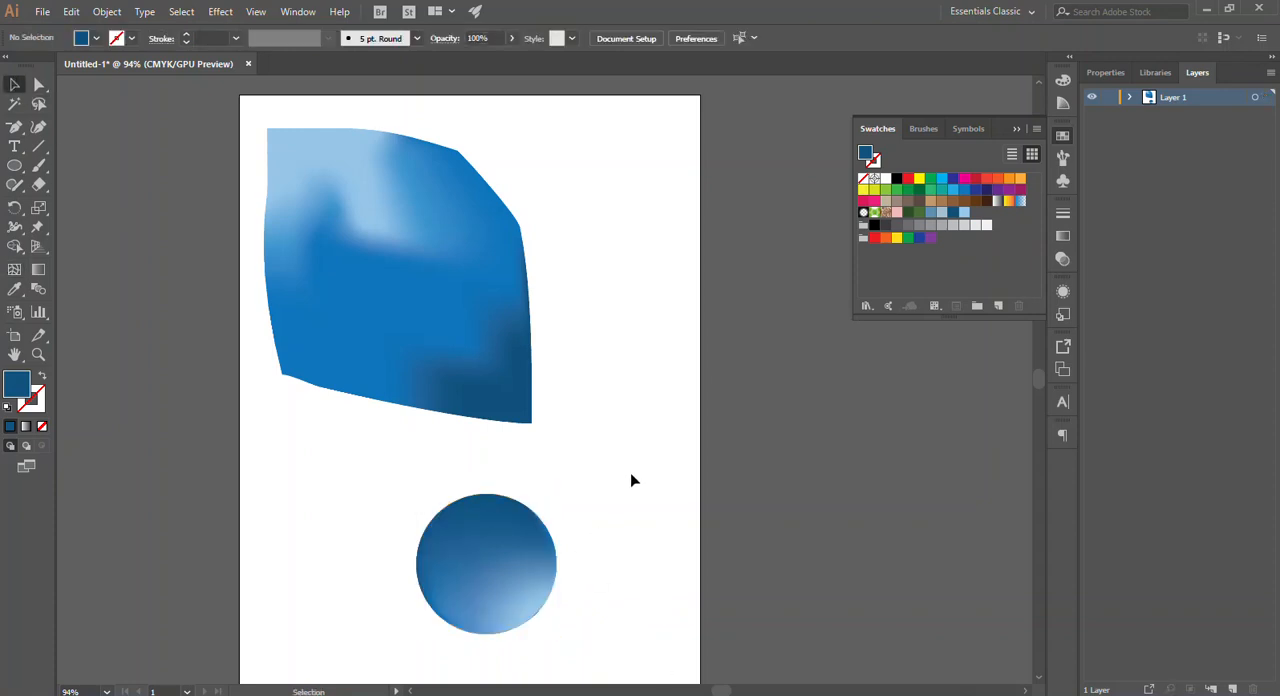